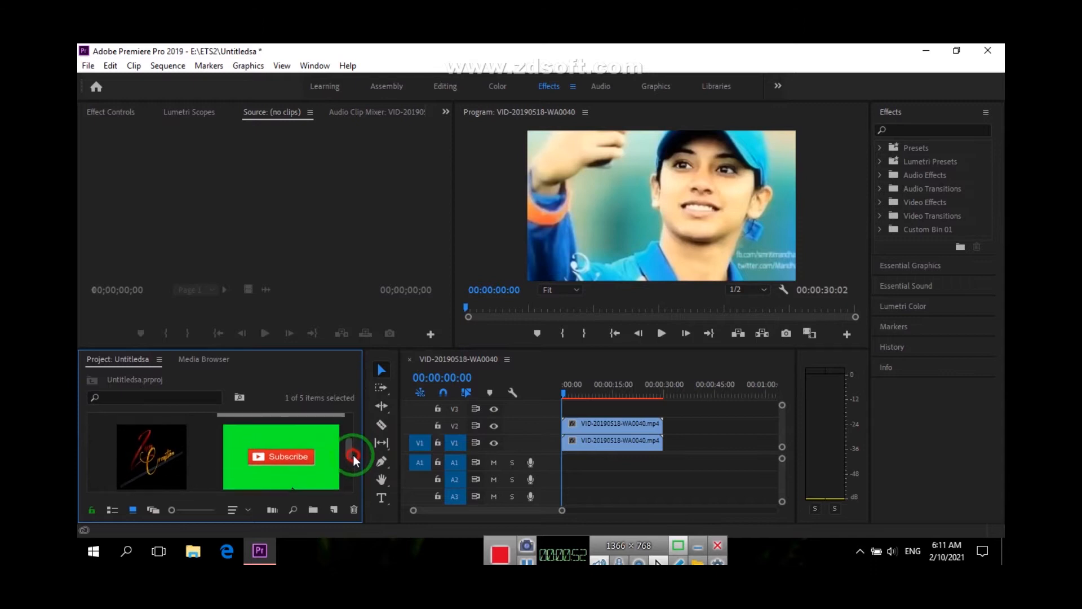
Find the Crop video effect and apply it to the upper VID-20190518-WA0040.mp4 clip on track V2
{"action": "left_click", "coordinate": [162, 467]}
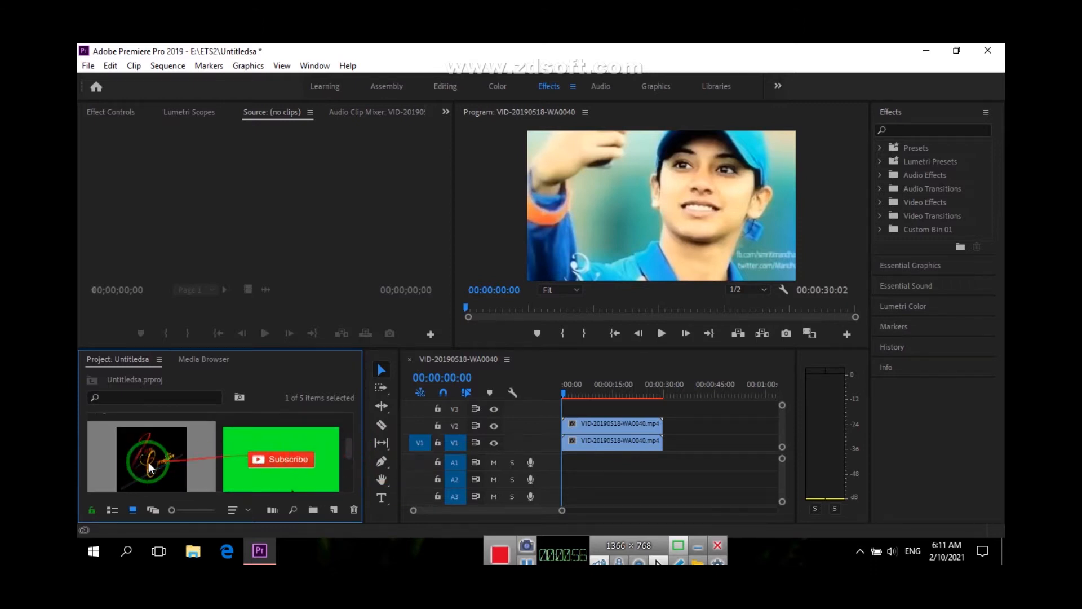
{"action": "scroll", "coordinate": [145, 461], "scroll_direction": "up", "scroll_amount": 2}
{"action": "left_click", "coordinate": [583, 431]}
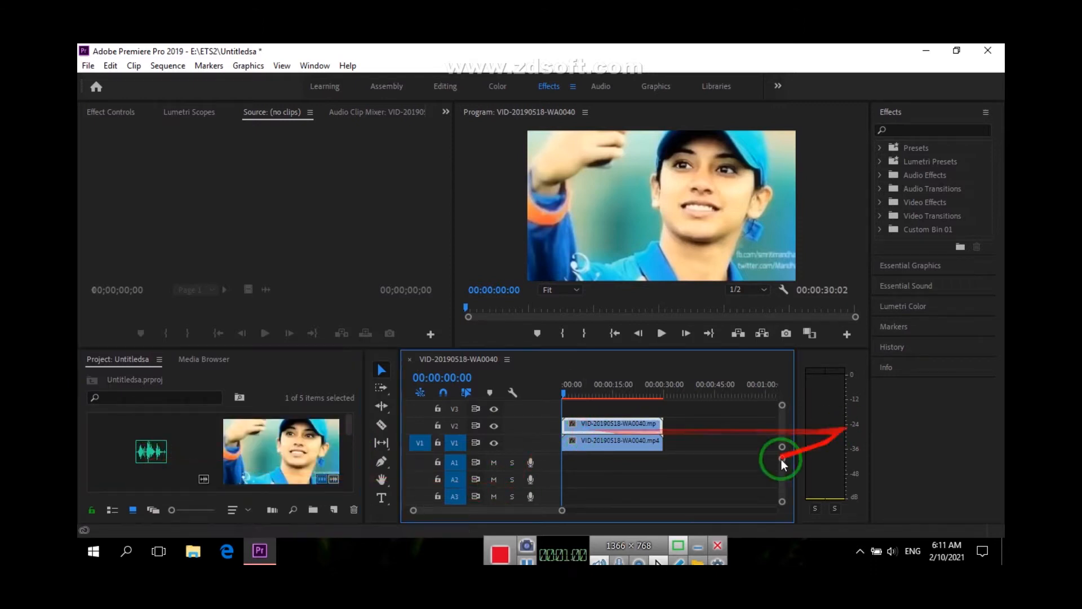
{"action": "left_click", "coordinate": [881, 202]}
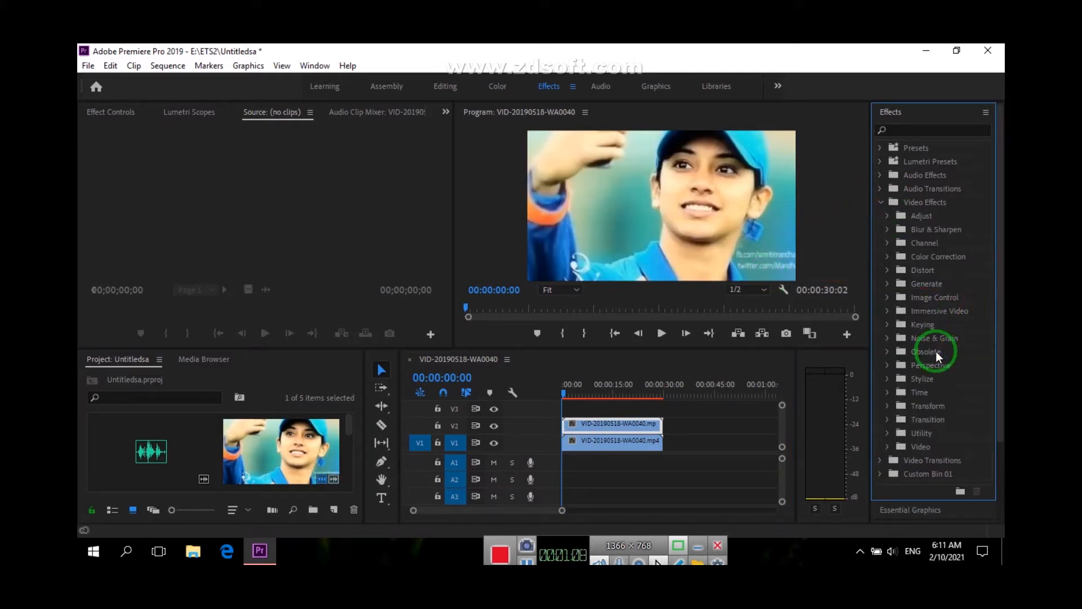
{"action": "left_click", "coordinate": [918, 129]}
{"action": "type", "text": "crop"}
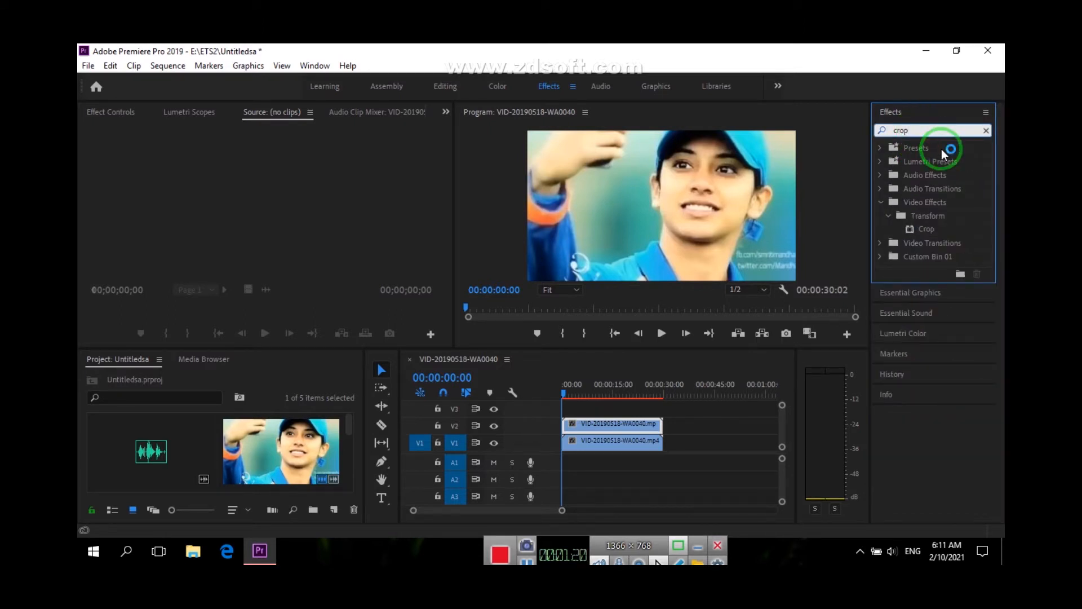
{"action": "left_click_drag", "start_coordinate": [927, 229], "coordinate": [618, 428]}
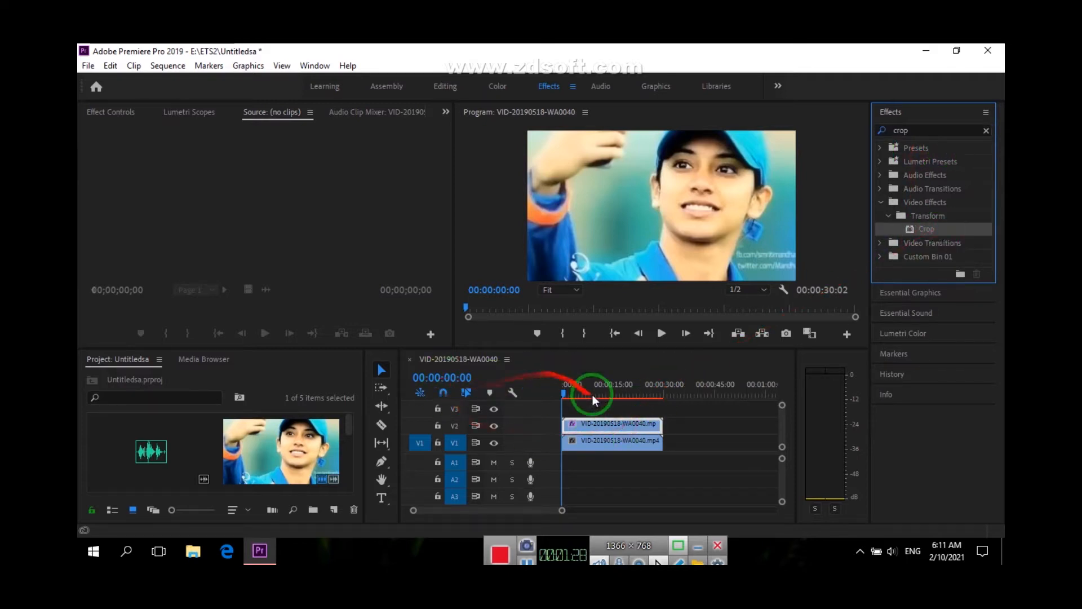
Enable keyframing for the V2 clip's Crop Left value and set it to 28%
{"action": "left_click", "coordinate": [117, 113]}
{"action": "scroll", "coordinate": [175, 232], "scroll_direction": "down", "scroll_amount": 4}
{"action": "left_click_drag", "start_coordinate": [208, 234], "coordinate": [94, 228]}
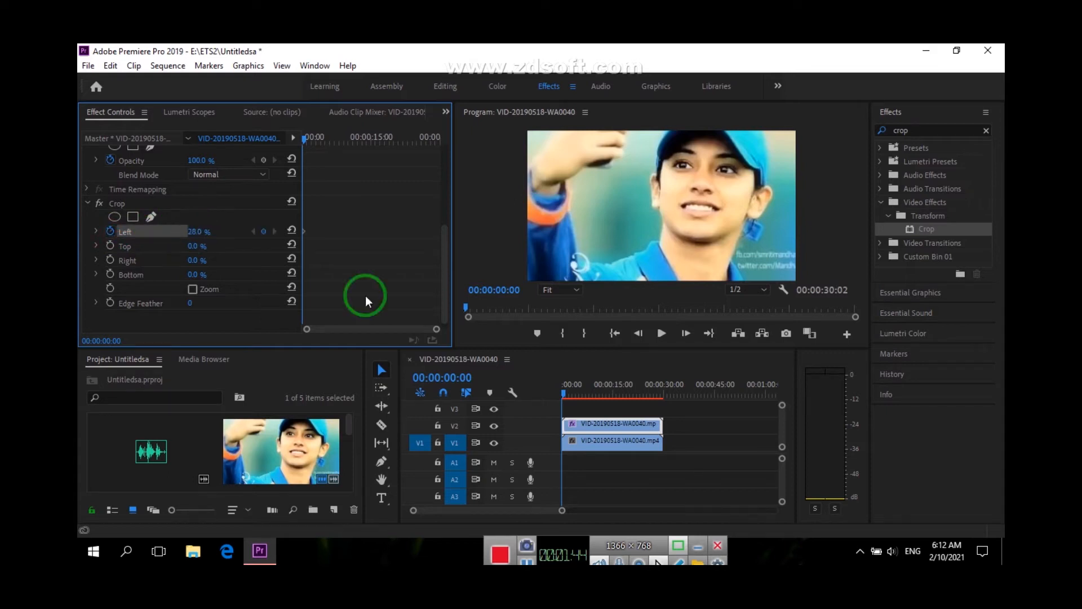
{"action": "double_click", "coordinate": [581, 424]}
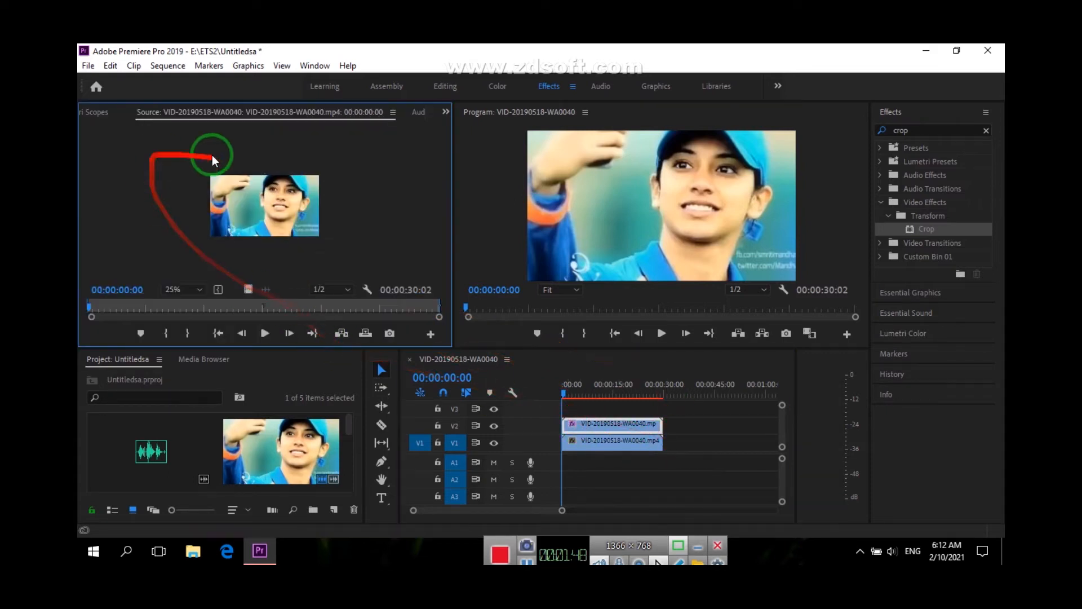
{"action": "left_click", "coordinate": [417, 112]}
{"action": "left_click", "coordinate": [84, 115]}
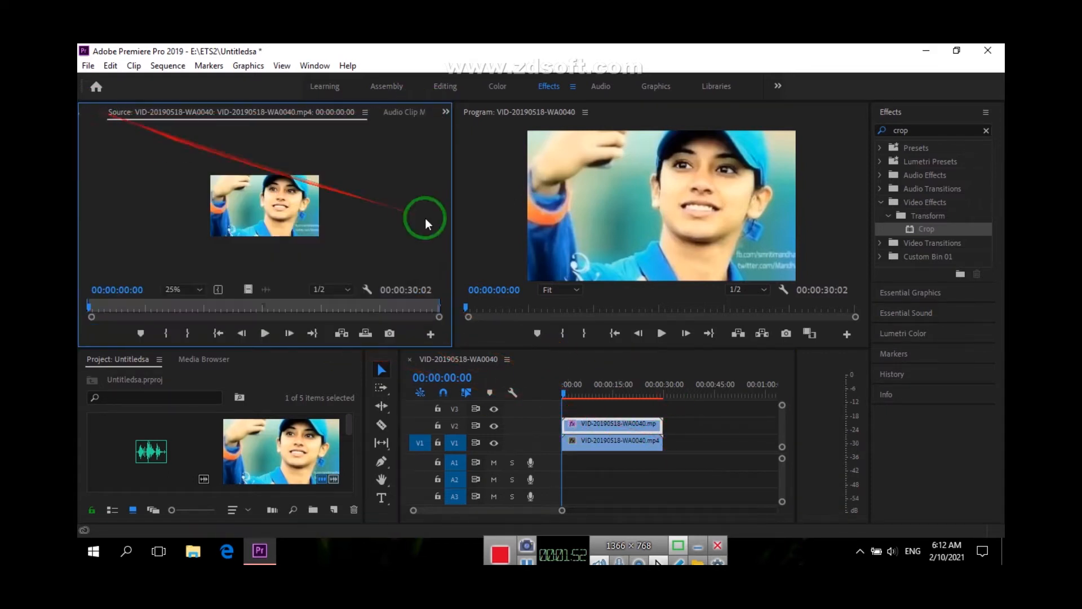
{"action": "left_click", "coordinate": [528, 561]}
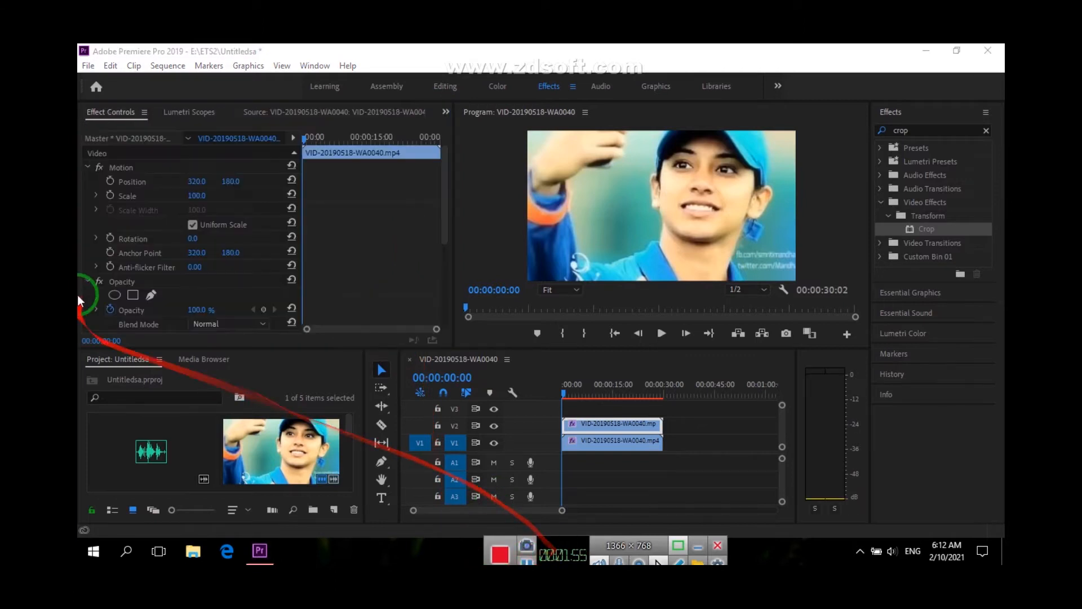
{"action": "scroll", "coordinate": [165, 289], "scroll_direction": "down", "scroll_amount": 5}
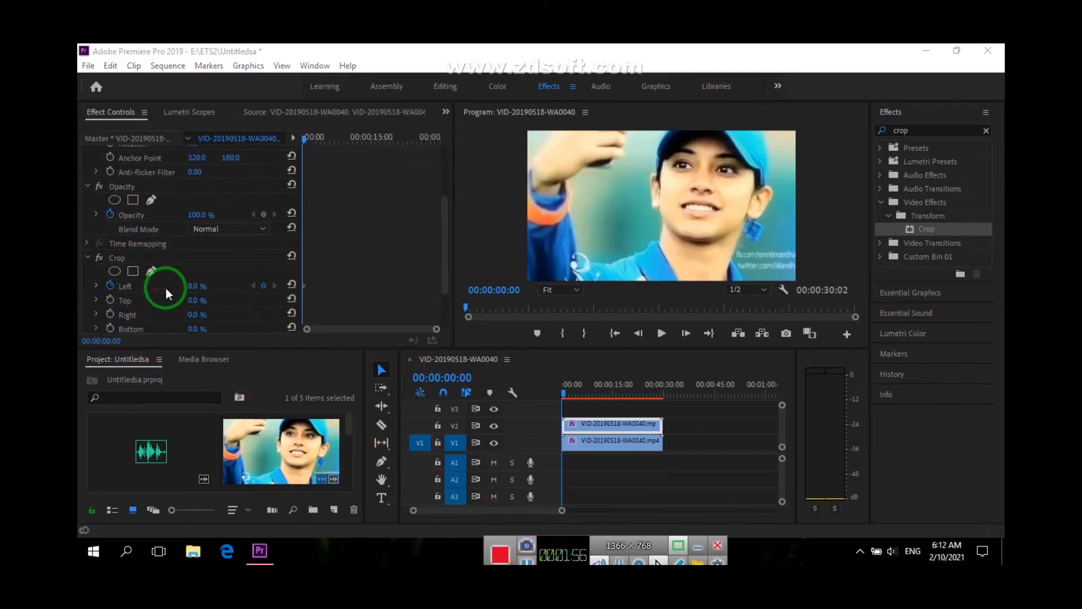
{"action": "left_click_drag", "start_coordinate": [193, 229], "coordinate": [204, 231]}
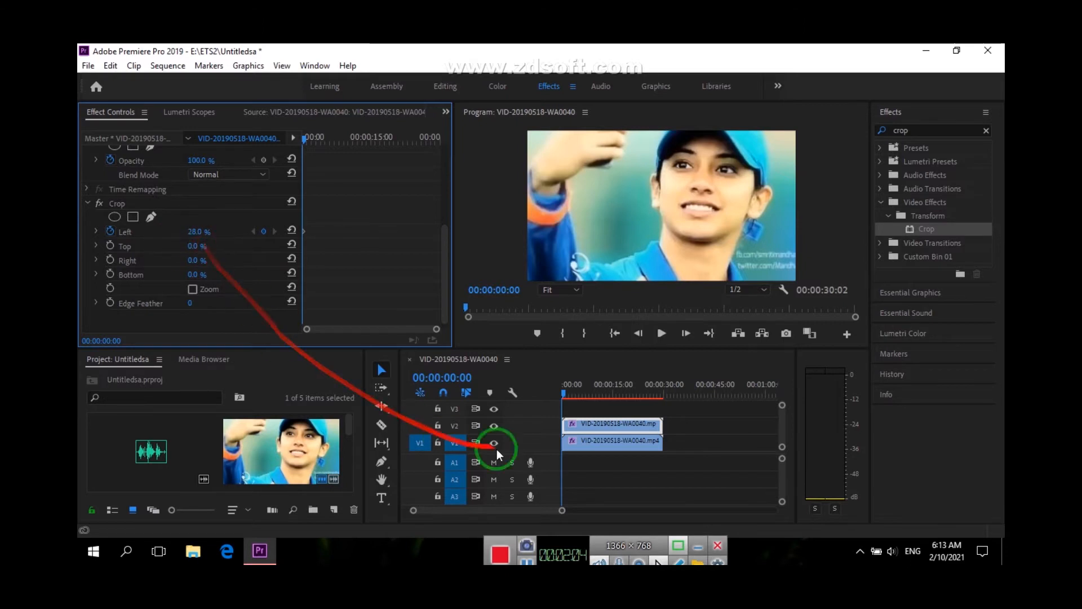
Crop the lower clip on V1 by 9% from the left and 16% from the top
{"action": "left_click", "coordinate": [584, 442]}
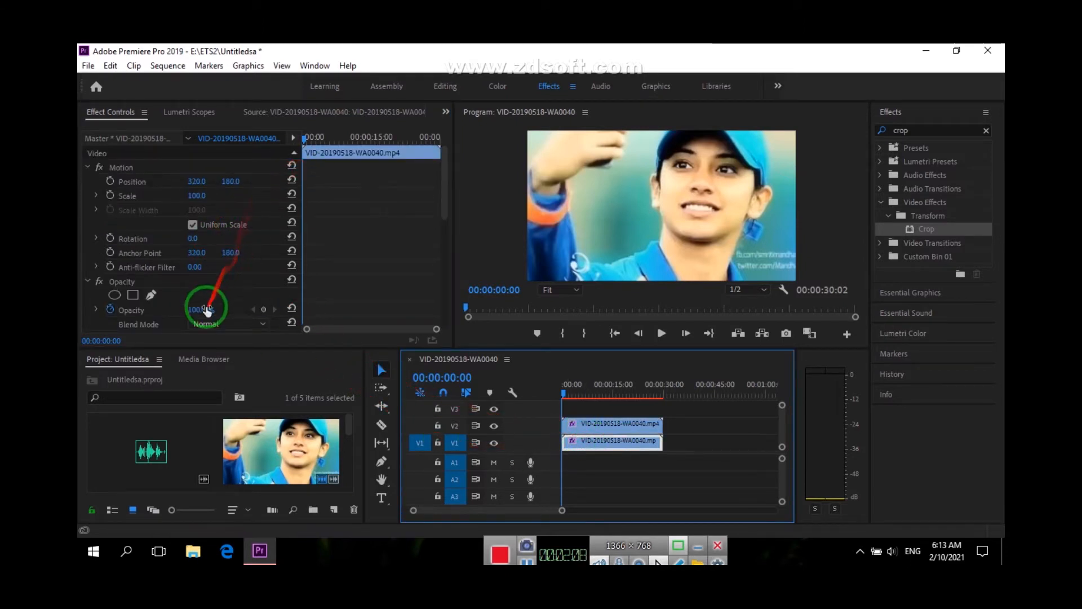
{"action": "scroll", "coordinate": [203, 293], "scroll_direction": "down", "scroll_amount": 5}
{"action": "left_click", "coordinate": [223, 242]}
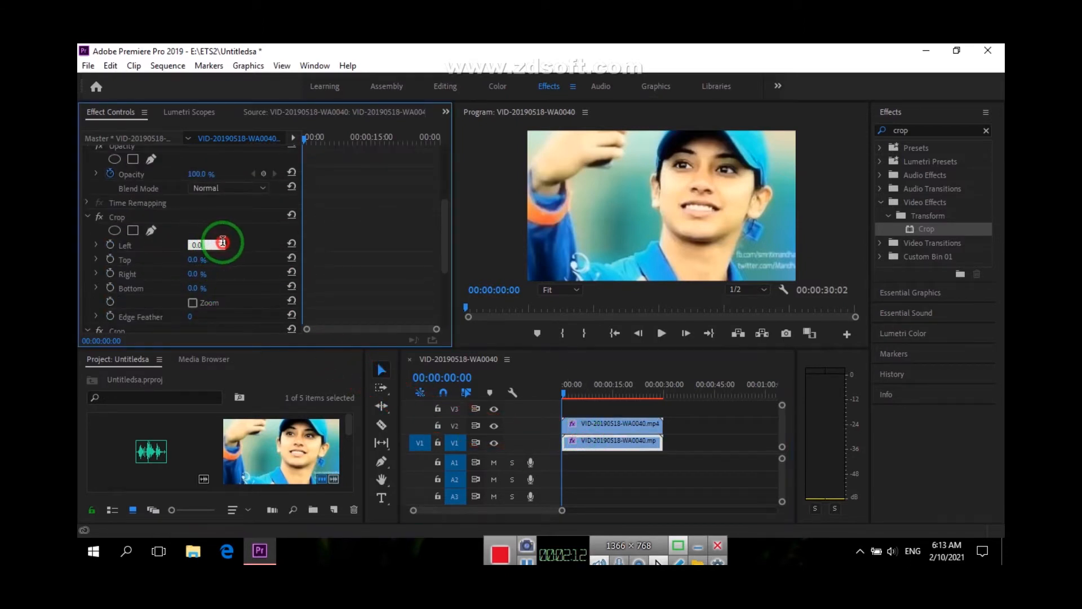
{"action": "left_click", "coordinate": [253, 246]}
{"action": "left_click_drag", "start_coordinate": [192, 245], "coordinate": [159, 246]}
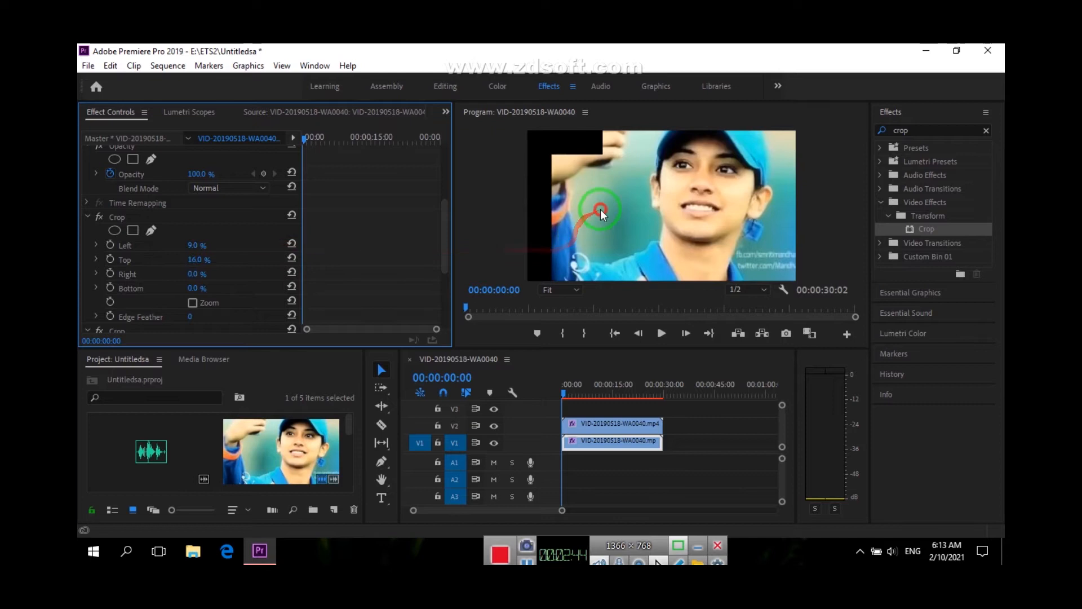
Try scaling the V2 clip to 87.4% in the program preview, and undo the recent edits
{"action": "left_click", "coordinate": [610, 261]}
{"action": "left_click", "coordinate": [539, 194]}
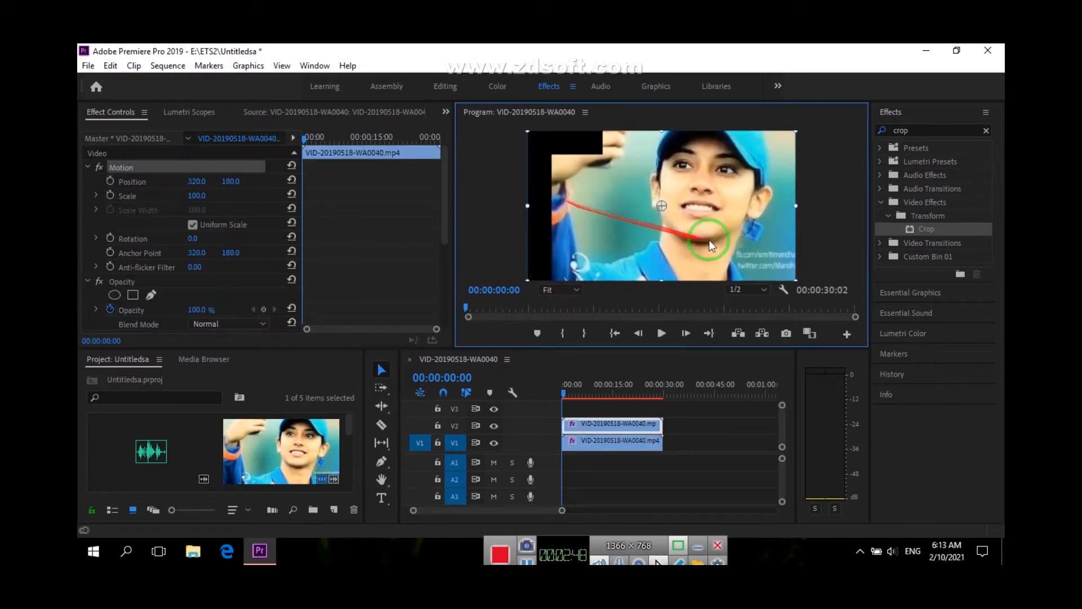
{"action": "left_click_drag", "start_coordinate": [797, 278], "coordinate": [780, 270]}
{"action": "left_click_drag", "start_coordinate": [715, 219], "coordinate": [689, 221]}
{"action": "key", "text": "ctrl+z"}
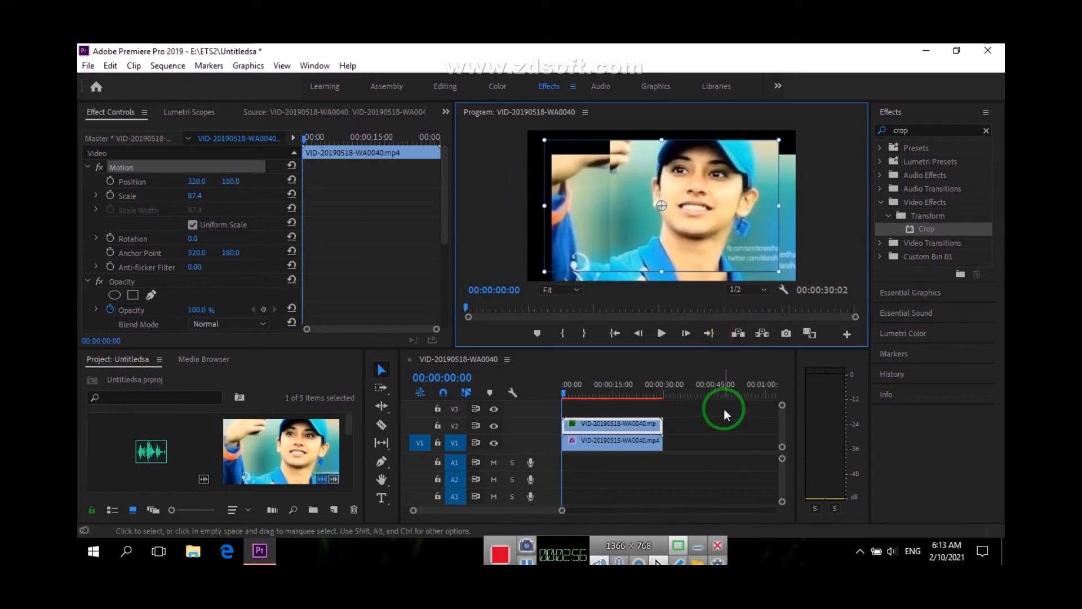
{"action": "key", "text": "ctrl+z"}
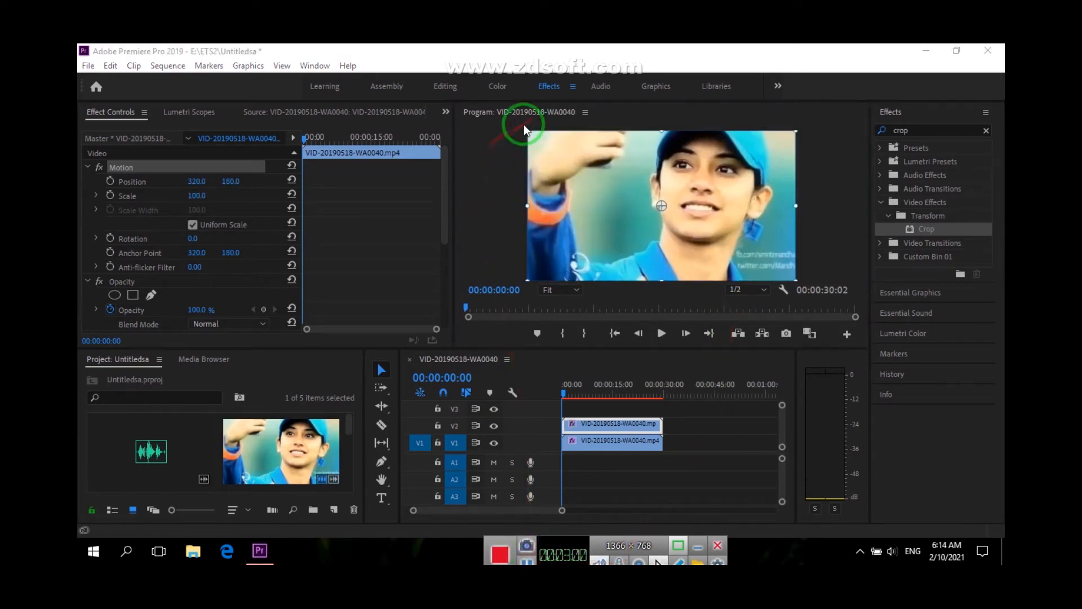
Shrink the V2 clip to 75.1% scale and move it to position 258.4, 170.3 in the preview
{"action": "left_click", "coordinate": [526, 133]}
{"action": "mouse_move", "coordinate": [531, 134]}
{"action": "left_mouse_down"}
{"action": "mouse_move", "coordinate": [573, 160]}
{"action": "mouse_move", "coordinate": [537, 140]}
{"action": "left_mouse_up"}
{"action": "left_click_drag", "start_coordinate": [733, 190], "coordinate": [707, 186]}
{"action": "left_click_drag", "start_coordinate": [759, 274], "coordinate": [764, 276]}
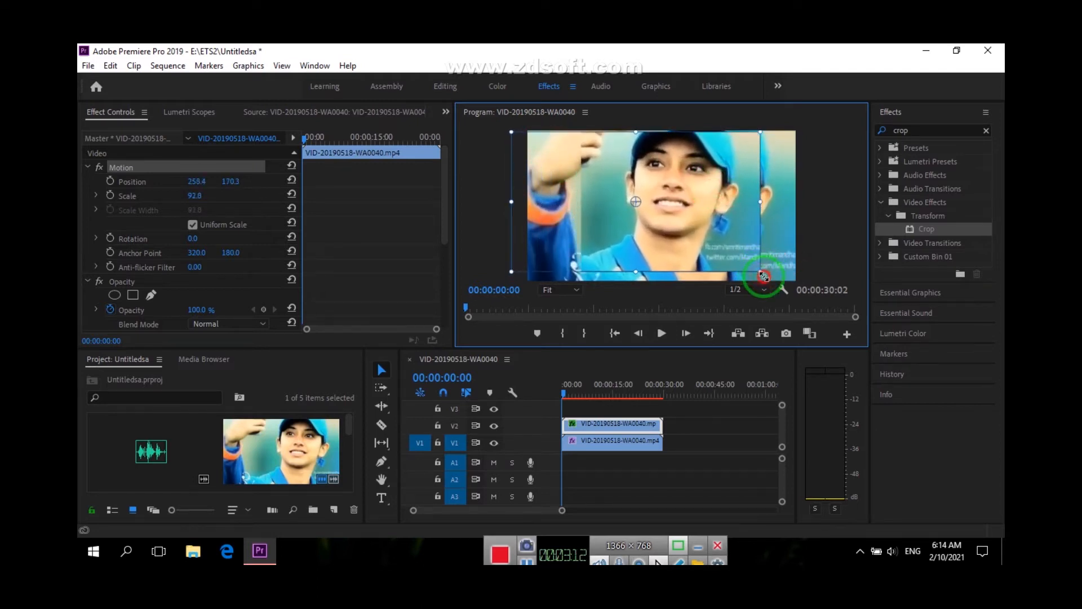
{"action": "left_click_drag", "start_coordinate": [760, 203], "coordinate": [736, 203]}
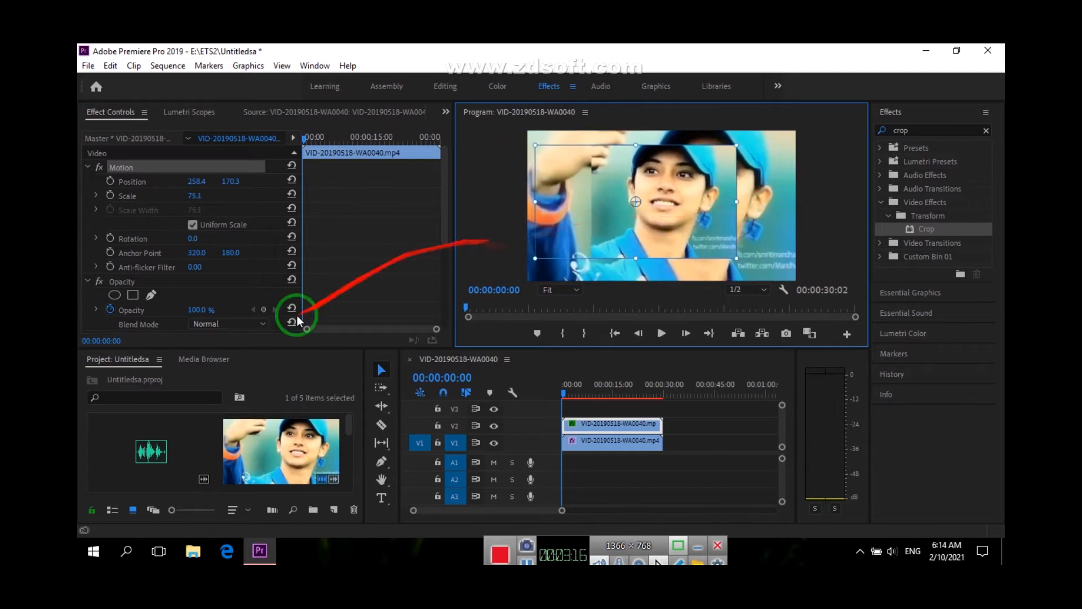
Set the V2 clip's Crop values to 0% left and 1% top
{"action": "scroll", "coordinate": [158, 231], "scroll_direction": "down", "scroll_amount": 2}
{"action": "scroll", "coordinate": [157, 232], "scroll_direction": "down", "scroll_amount": 3}
{"action": "mouse_move", "coordinate": [202, 225]}
{"action": "left_mouse_down"}
{"action": "mouse_move", "coordinate": [236, 231]}
{"action": "mouse_move", "coordinate": [162, 225]}
{"action": "mouse_move", "coordinate": [193, 251]}
{"action": "mouse_move", "coordinate": [145, 248]}
{"action": "mouse_move", "coordinate": [195, 238]}
{"action": "left_mouse_up"}
{"action": "left_click", "coordinate": [679, 218]}
{"action": "scroll", "coordinate": [195, 191], "scroll_direction": "up", "scroll_amount": 1}
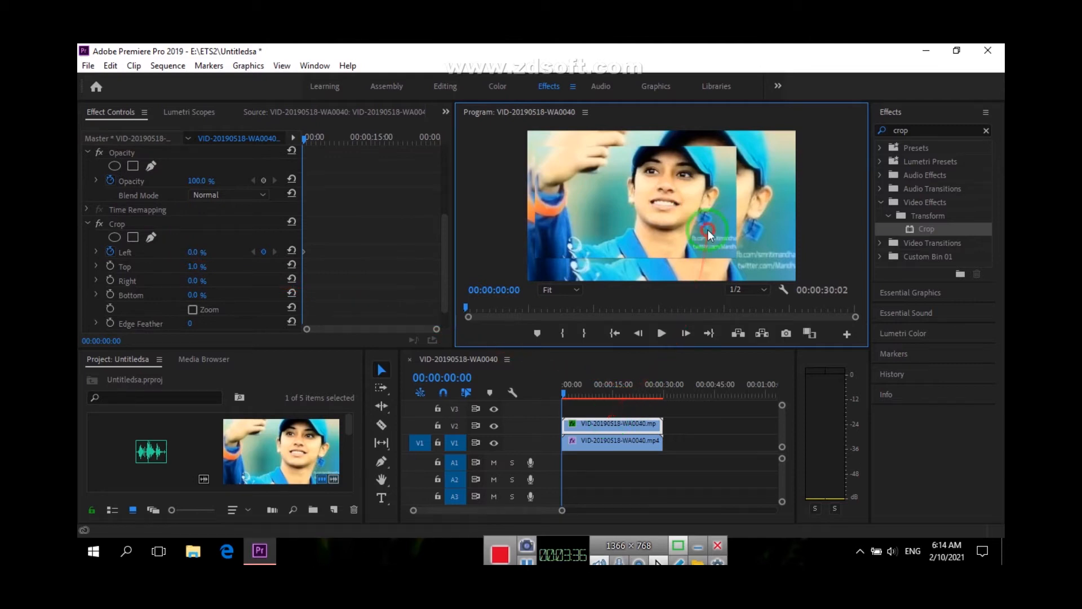
Adjust the V2 clip's crop frame in the preview to 0% top and 1% bottom, and check it around 00:00:09:18
{"action": "left_click", "coordinate": [367, 374]}
{"action": "left_click", "coordinate": [624, 268]}
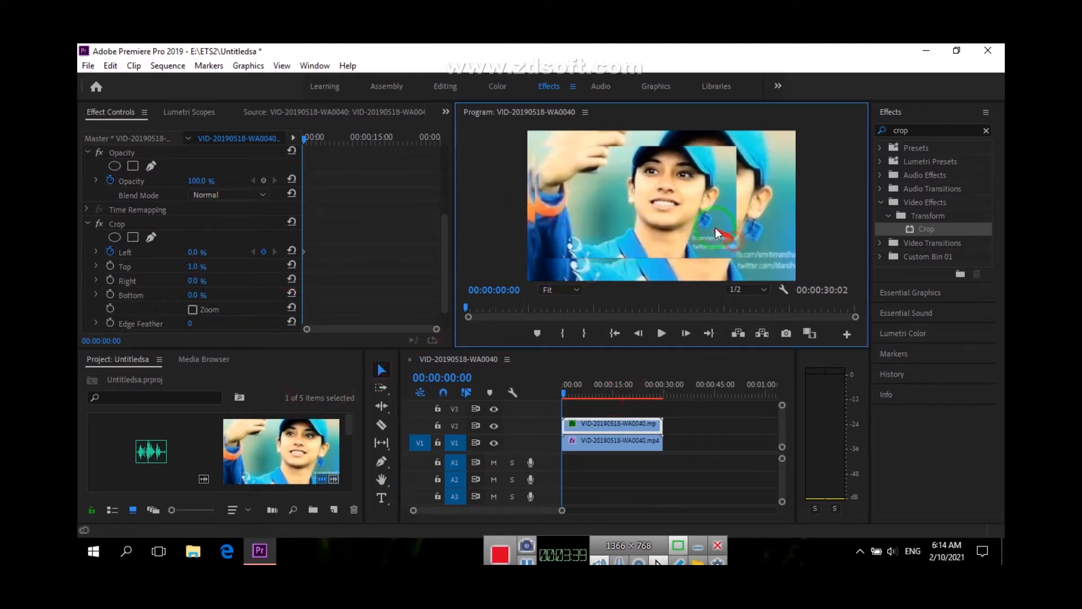
{"action": "left_click", "coordinate": [145, 252]}
{"action": "left_click", "coordinate": [677, 222]}
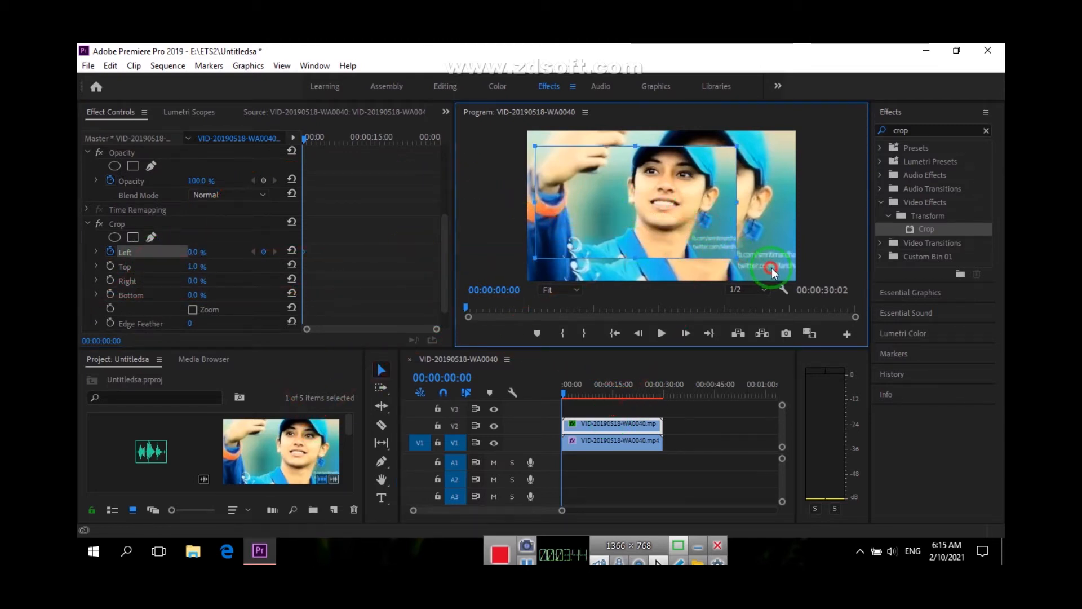
{"action": "left_click", "coordinate": [594, 389]}
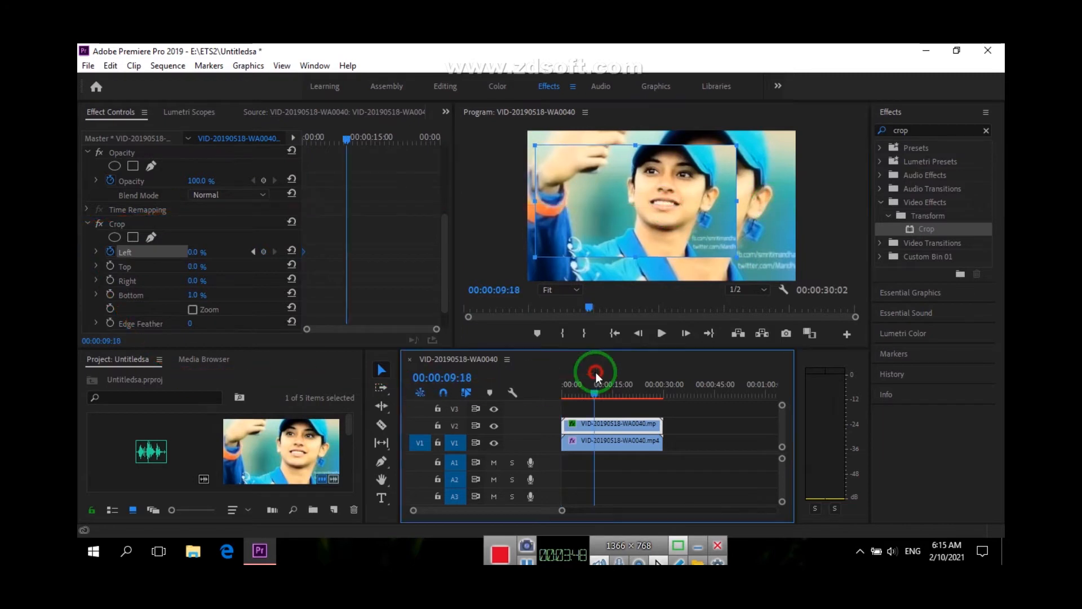
{"action": "left_click_drag", "start_coordinate": [594, 391], "coordinate": [561, 397]}
{"action": "left_click", "coordinate": [625, 234]}
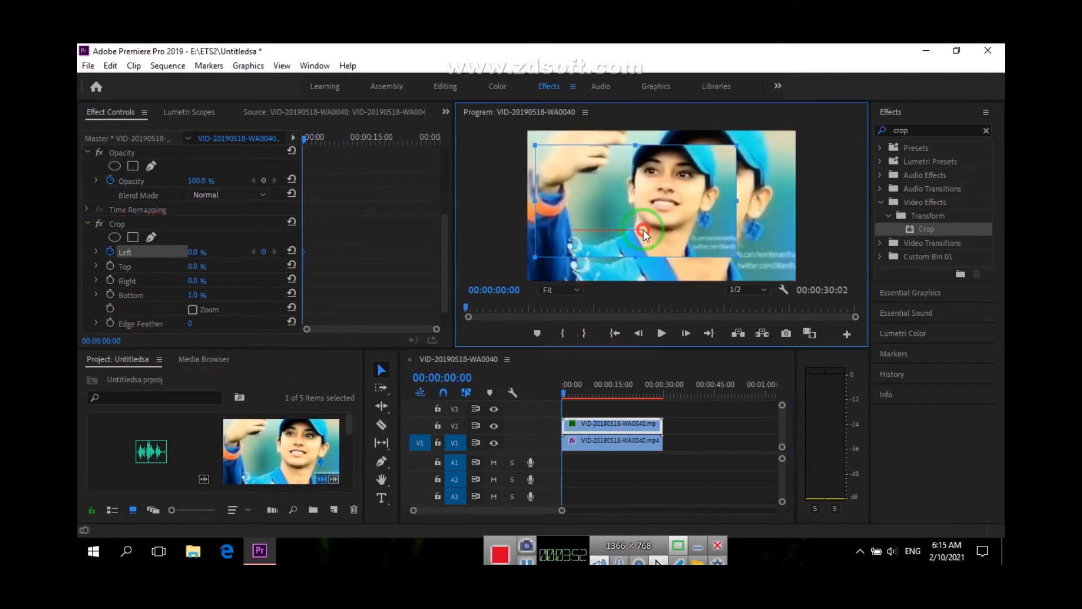
Nudge the V2 clip's crop frame slightly lower in the preview
{"action": "left_click", "coordinate": [203, 266]}
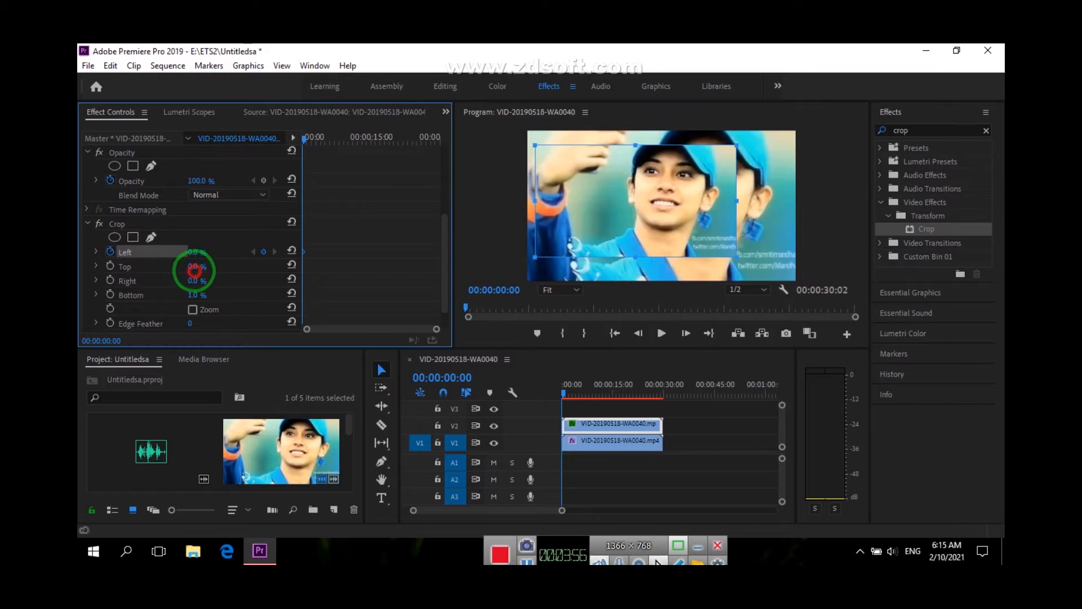
{"action": "left_click_drag", "start_coordinate": [158, 284], "coordinate": [89, 285]}
{"action": "left_click_drag", "start_coordinate": [575, 258], "coordinate": [575, 258]}
Set the V2 clip's position to 319.4, 176.3 and its scale to 88.1%
{"action": "scroll", "coordinate": [155, 236], "scroll_direction": "up", "scroll_amount": 5}
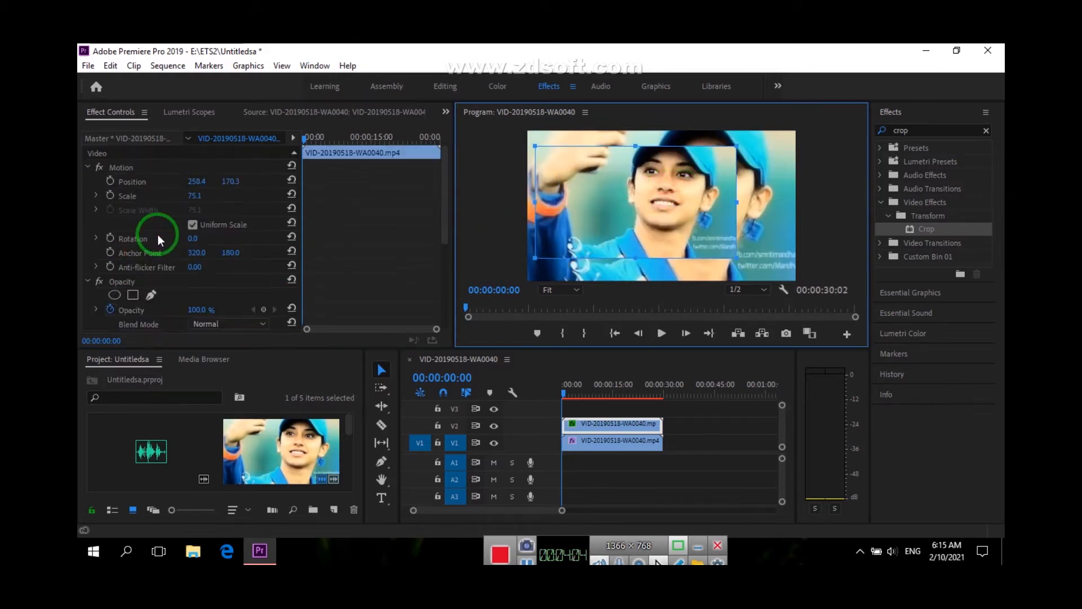
{"action": "left_click_drag", "start_coordinate": [198, 181], "coordinate": [235, 177]}
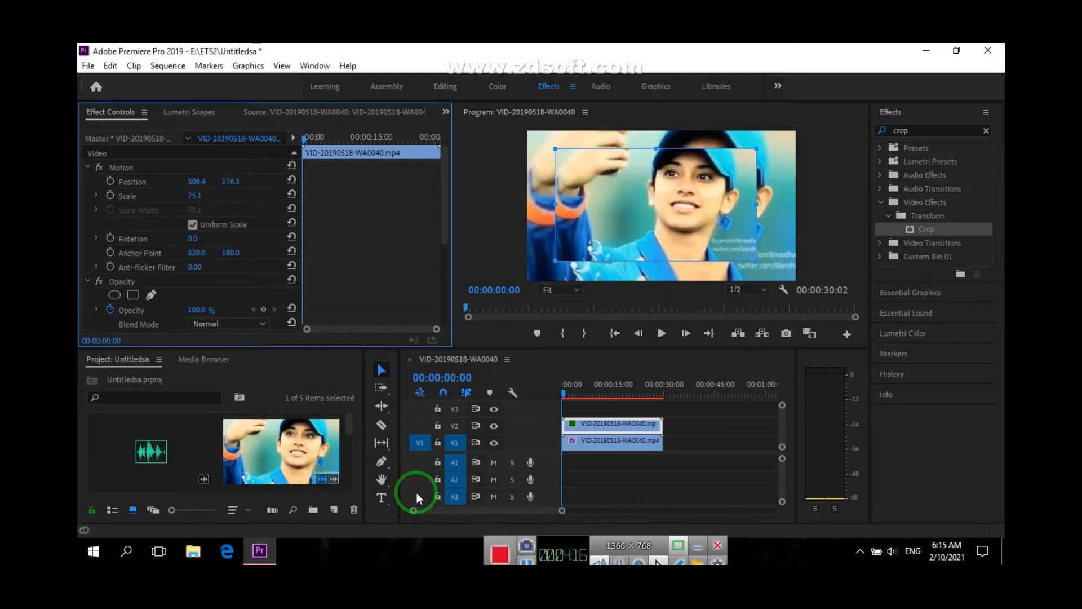
{"action": "scroll", "coordinate": [575, 435], "scroll_direction": "down", "scroll_amount": 3}
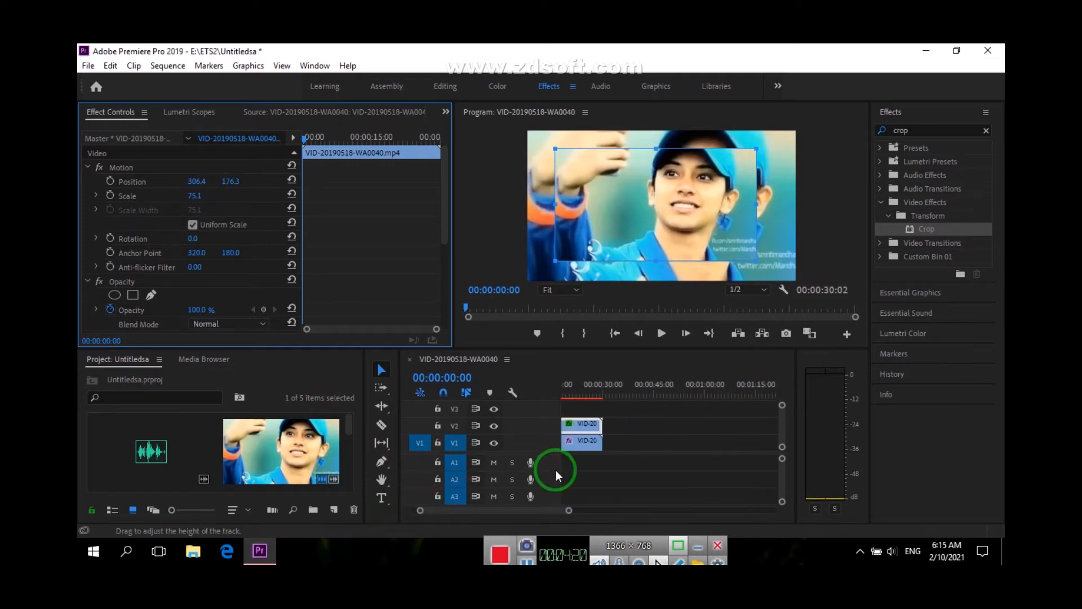
{"action": "mouse_move", "coordinate": [196, 180]}
{"action": "left_mouse_down"}
{"action": "mouse_move", "coordinate": [213, 181]}
{"action": "mouse_move", "coordinate": [208, 196]}
{"action": "left_mouse_up"}
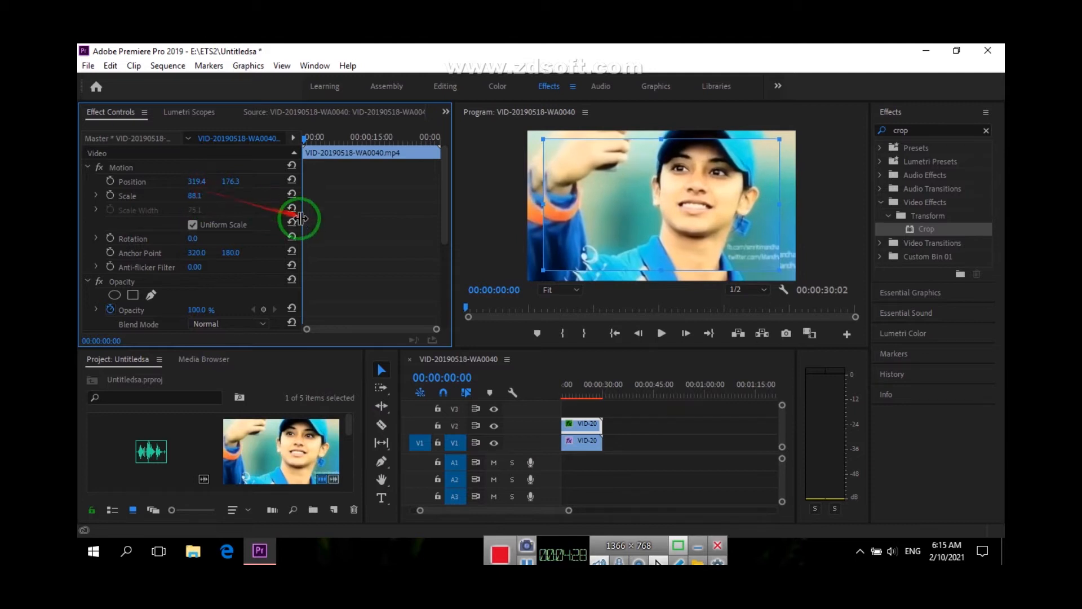
{"action": "scroll", "coordinate": [540, 450], "scroll_direction": "up", "scroll_amount": 3}
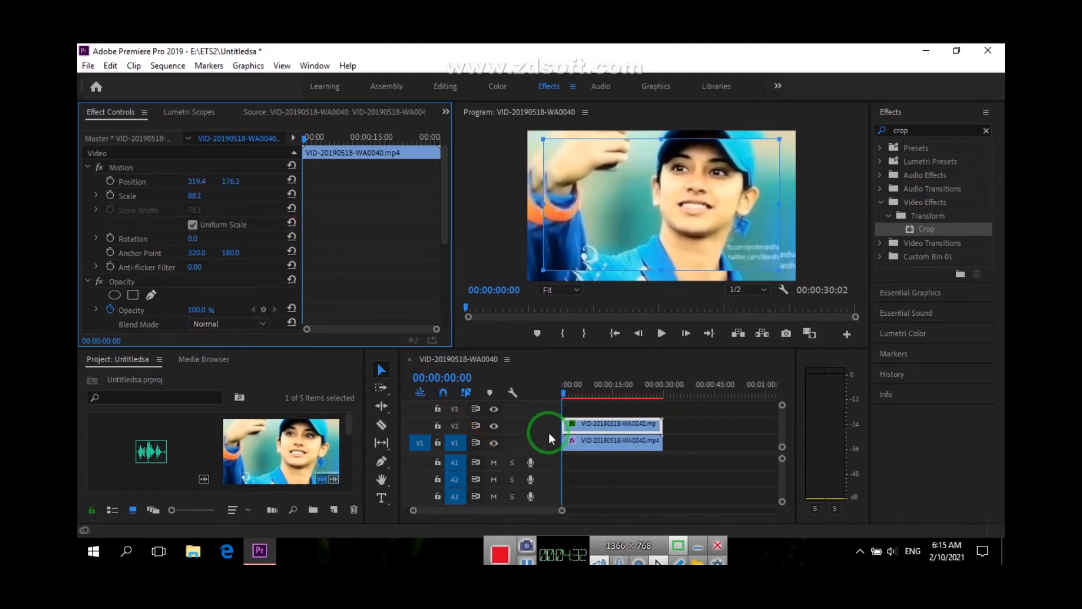
Clear the effects search and apply Gaussian Blur from the Blur & Sharpen effects to the lower clip on V1
{"action": "left_click", "coordinate": [607, 443]}
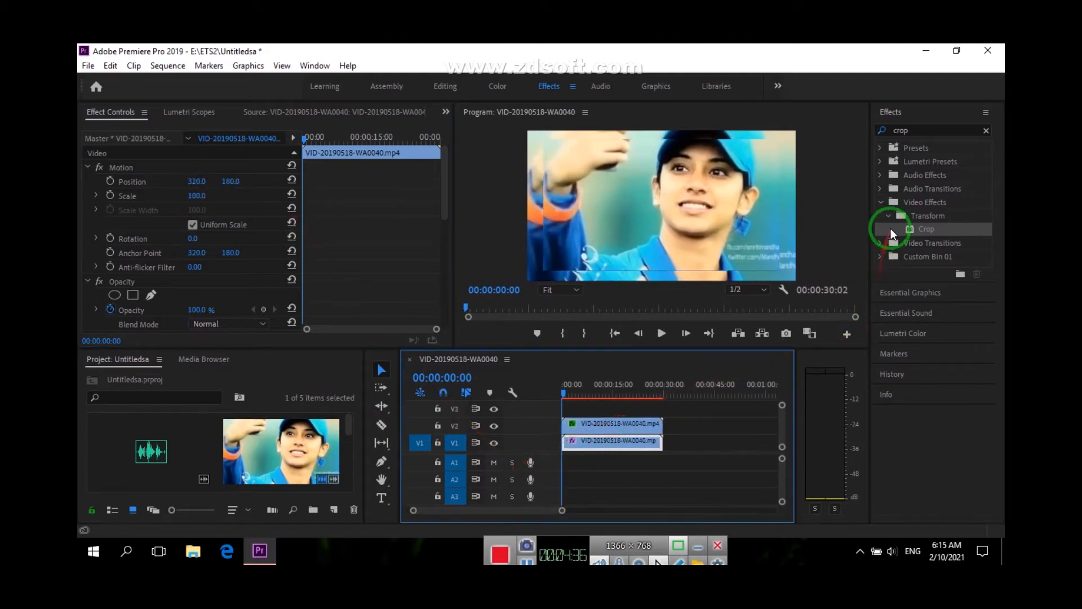
{"action": "left_click", "coordinate": [881, 202]}
{"action": "left_click", "coordinate": [880, 202]}
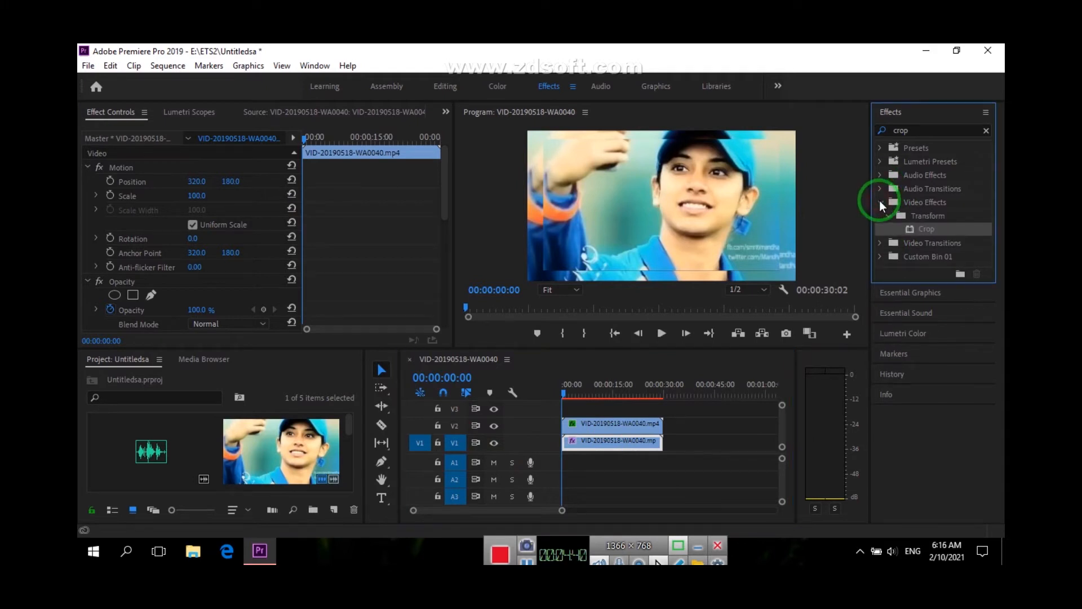
{"action": "left_click", "coordinate": [889, 135]}
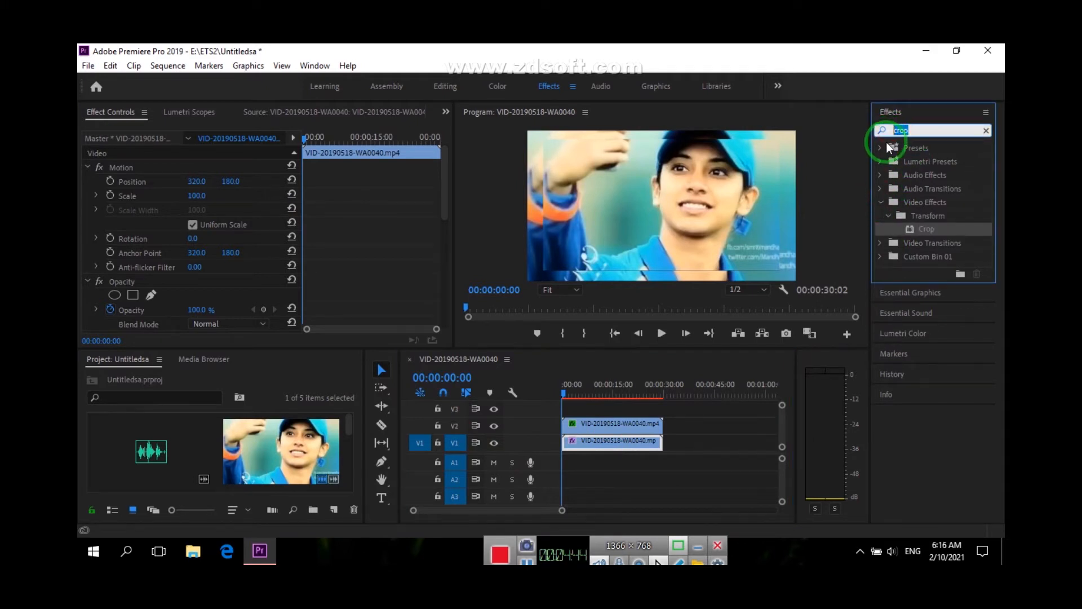
{"action": "key", "text": "BackSpace"}
{"action": "left_click", "coordinate": [881, 202]}
{"action": "left_click", "coordinate": [889, 230]}
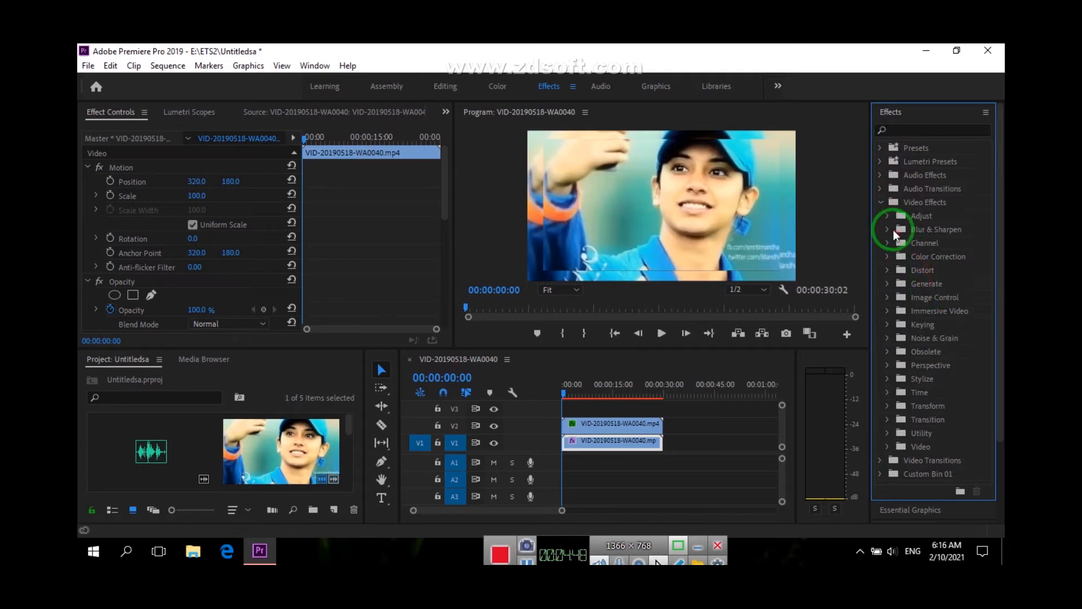
{"action": "left_click", "coordinate": [929, 296]}
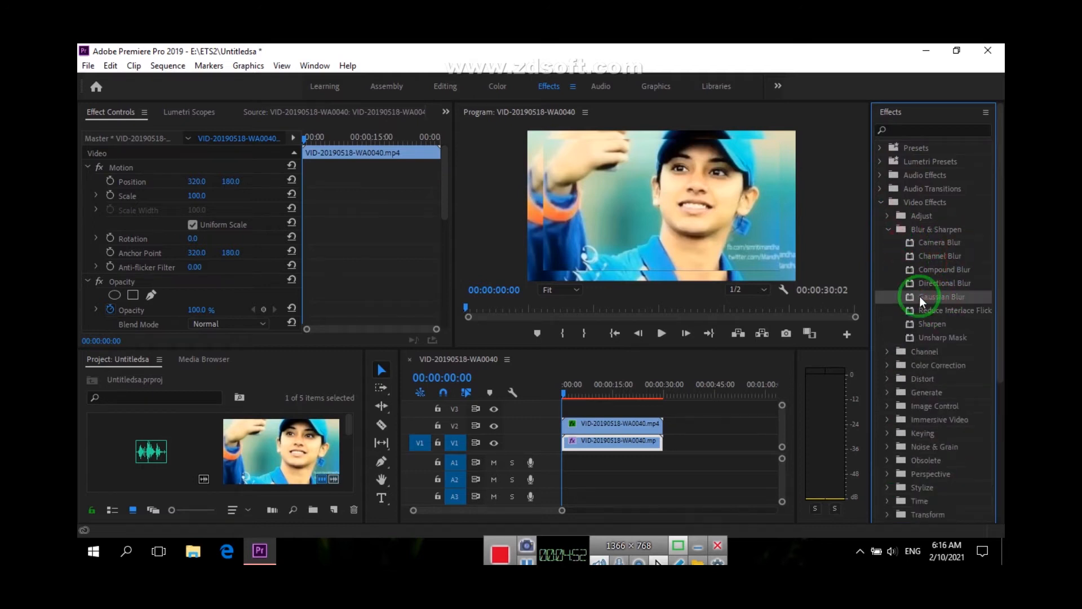
{"action": "left_click_drag", "start_coordinate": [920, 301], "coordinate": [622, 443]}
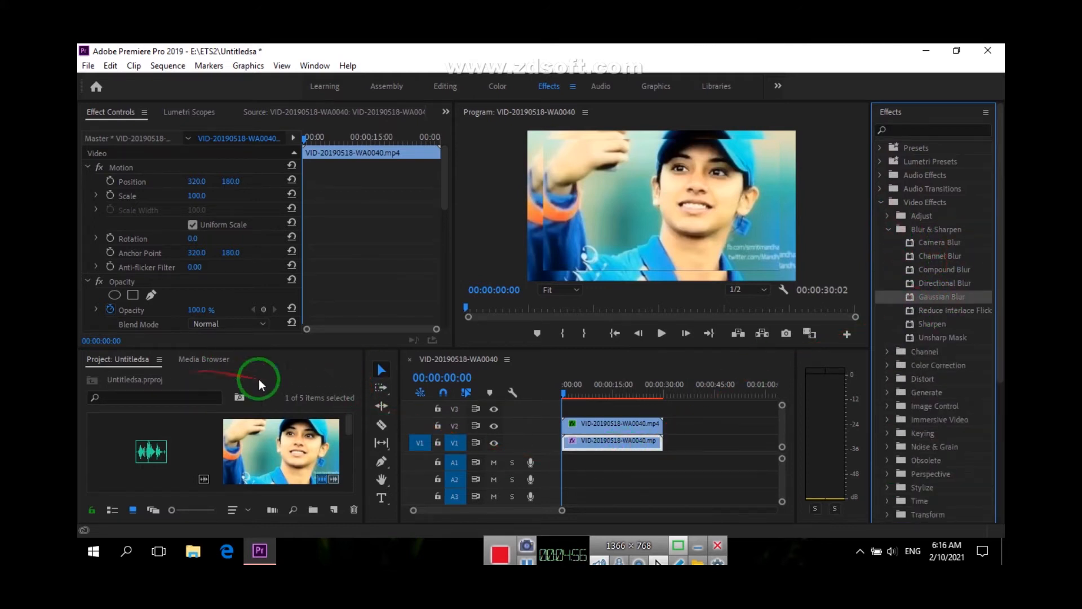
{"action": "scroll", "coordinate": [152, 292], "scroll_direction": "down", "scroll_amount": 10}
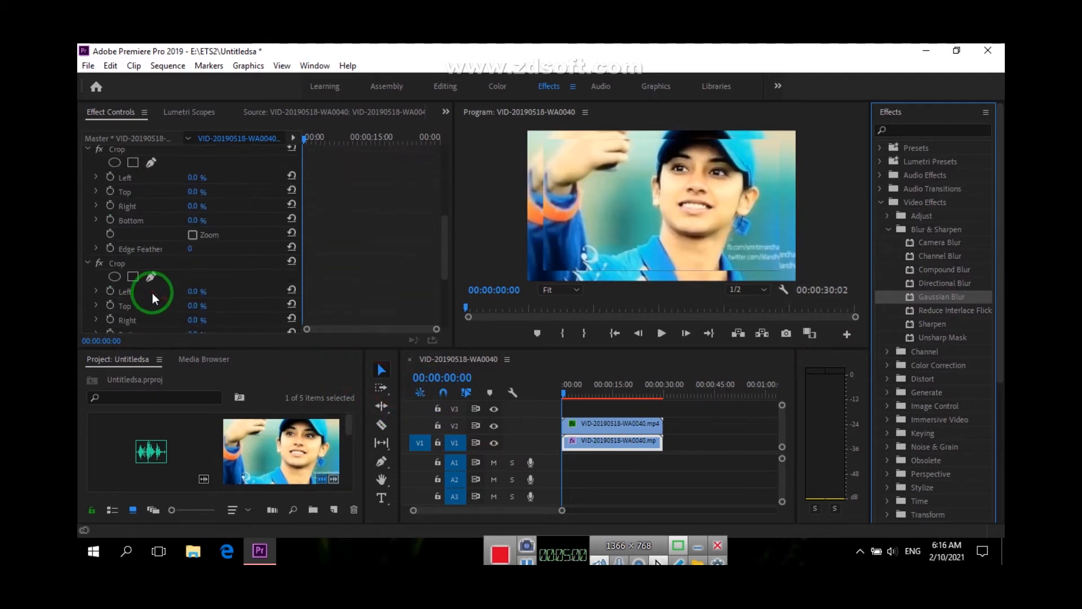
Set the Gaussian Blur blurriness of the V1 clip to 25, keeping its blur dimensions horizontal and vertical
{"action": "left_click_drag", "start_coordinate": [192, 268], "coordinate": [212, 265]}
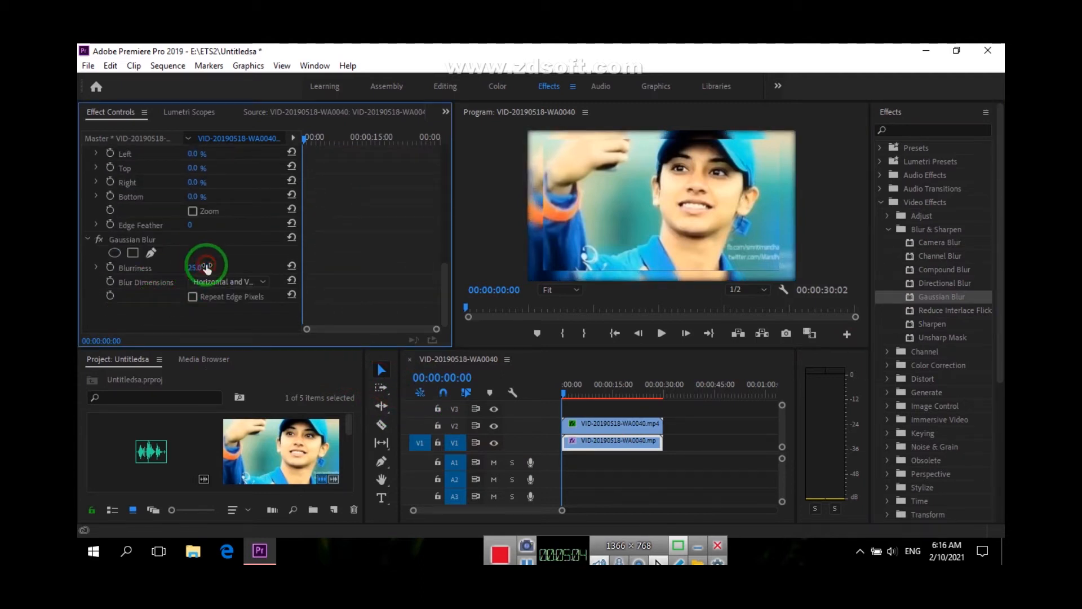
{"action": "left_click", "coordinate": [256, 285]}
{"action": "left_click", "coordinate": [224, 298]}
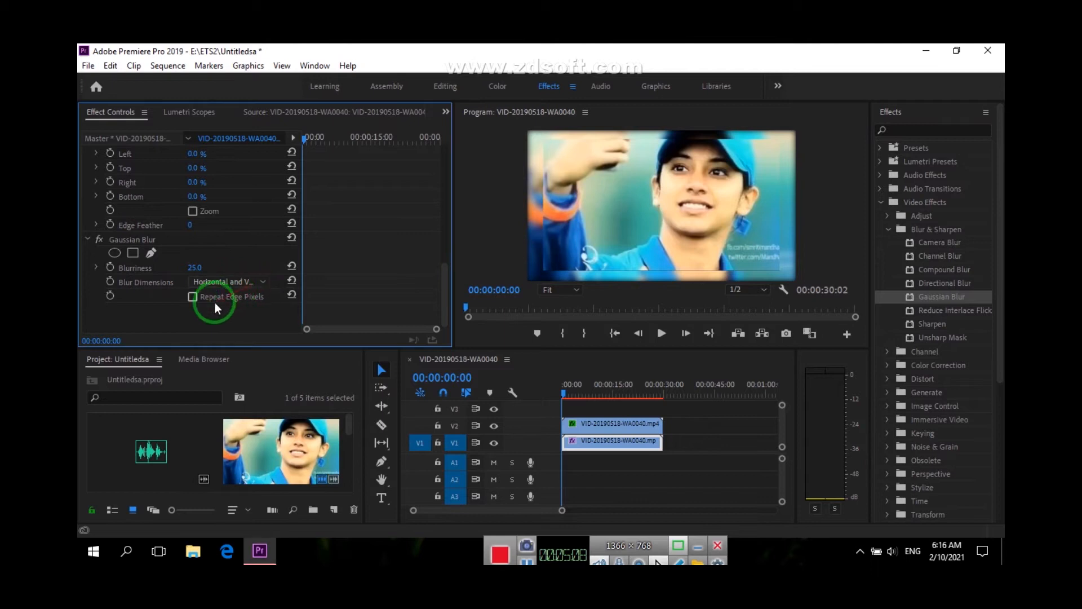
Lower the V1 clip's opacity to 69%
{"action": "scroll", "coordinate": [169, 264], "scroll_direction": "up", "scroll_amount": 1}
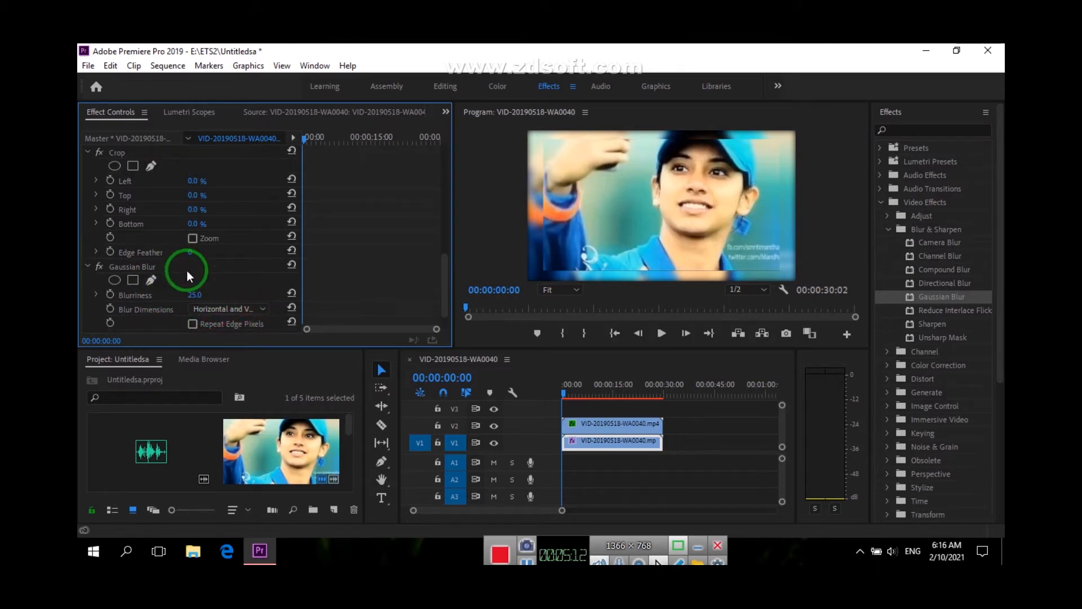
{"action": "scroll", "coordinate": [187, 269], "scroll_direction": "up", "scroll_amount": 6}
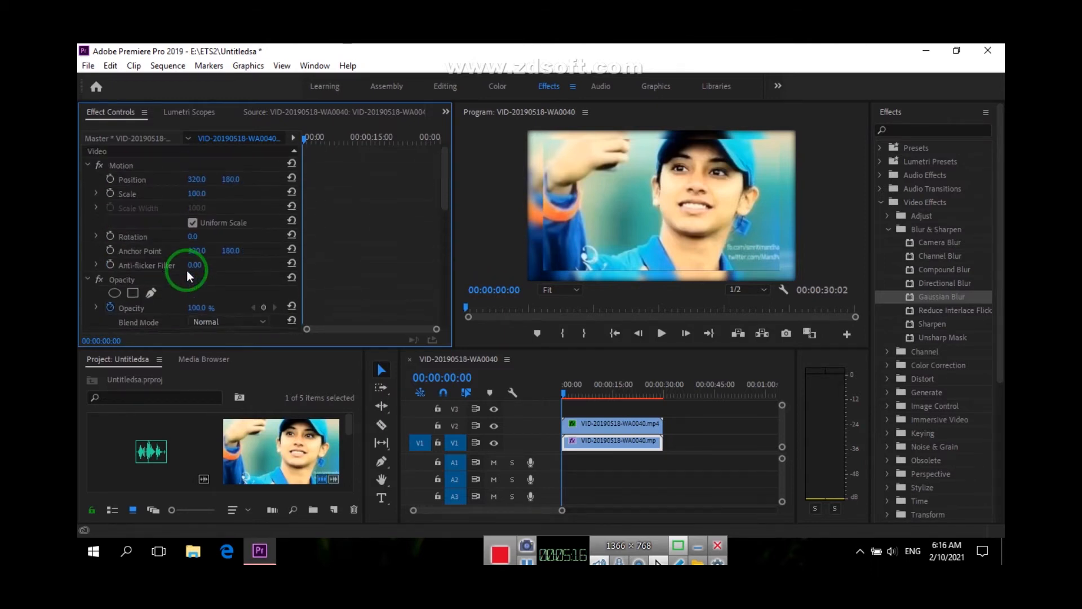
{"action": "scroll", "coordinate": [187, 270], "scroll_direction": "up", "scroll_amount": 1}
{"action": "left_click_drag", "start_coordinate": [204, 315], "coordinate": [173, 309]}
{"action": "scroll", "coordinate": [228, 317], "scroll_direction": "down", "scroll_amount": 1}
{"action": "scroll", "coordinate": [230, 316], "scroll_direction": "up", "scroll_amount": 1}
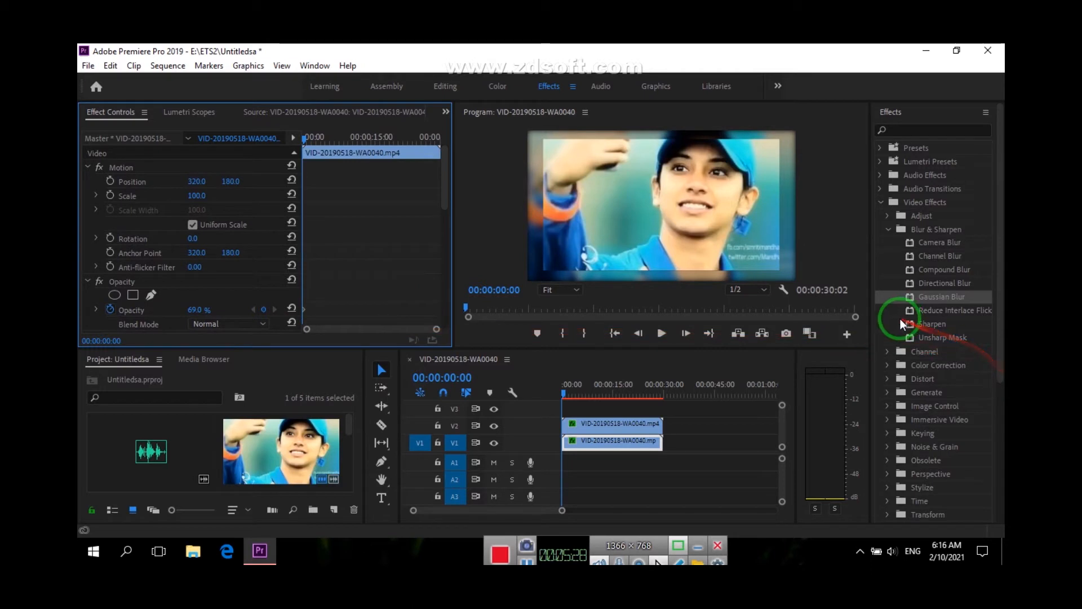
Apply Change Color from the Color Correction effects to the lower clip on V1
{"action": "left_click", "coordinate": [889, 353]}
{"action": "left_click", "coordinate": [888, 353]}
{"action": "left_click", "coordinate": [884, 366]}
{"action": "scroll", "coordinate": [889, 387], "scroll_direction": "down", "scroll_amount": 6}
{"action": "scroll", "coordinate": [889, 387], "scroll_direction": "up", "scroll_amount": 3}
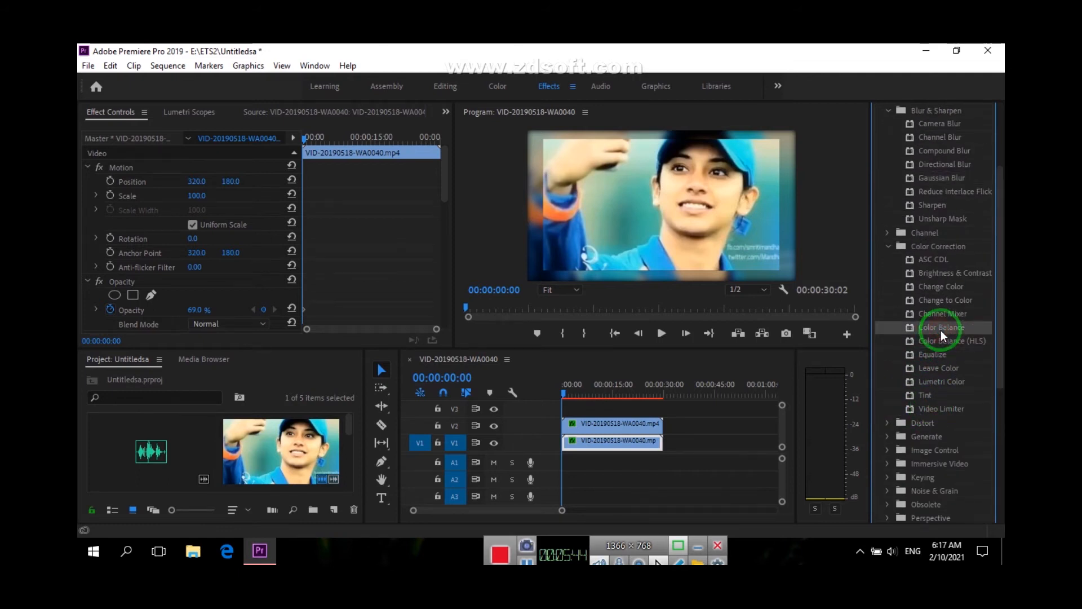
{"action": "left_click", "coordinate": [946, 302]}
{"action": "left_click_drag", "start_coordinate": [945, 290], "coordinate": [583, 444]}
Set the V1 clip's Change Color effect to a Hue Transform of 103 and a Lightness Transform of 28
{"action": "scroll", "coordinate": [210, 271], "scroll_direction": "down", "scroll_amount": 3}
{"action": "scroll", "coordinate": [210, 290], "scroll_direction": "down", "scroll_amount": 5}
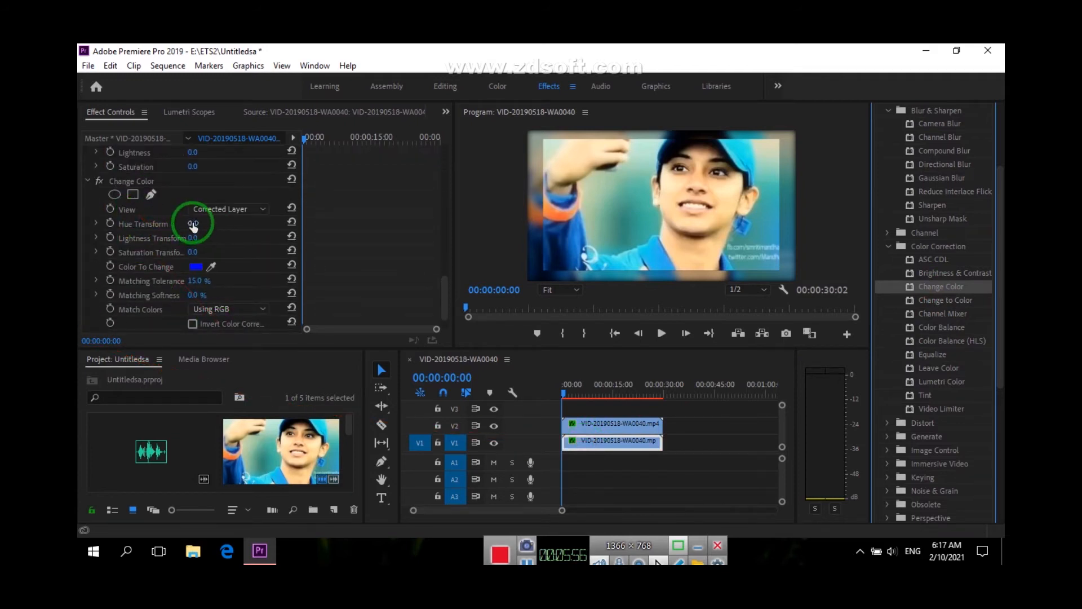
{"action": "left_click_drag", "start_coordinate": [193, 223], "coordinate": [253, 224]}
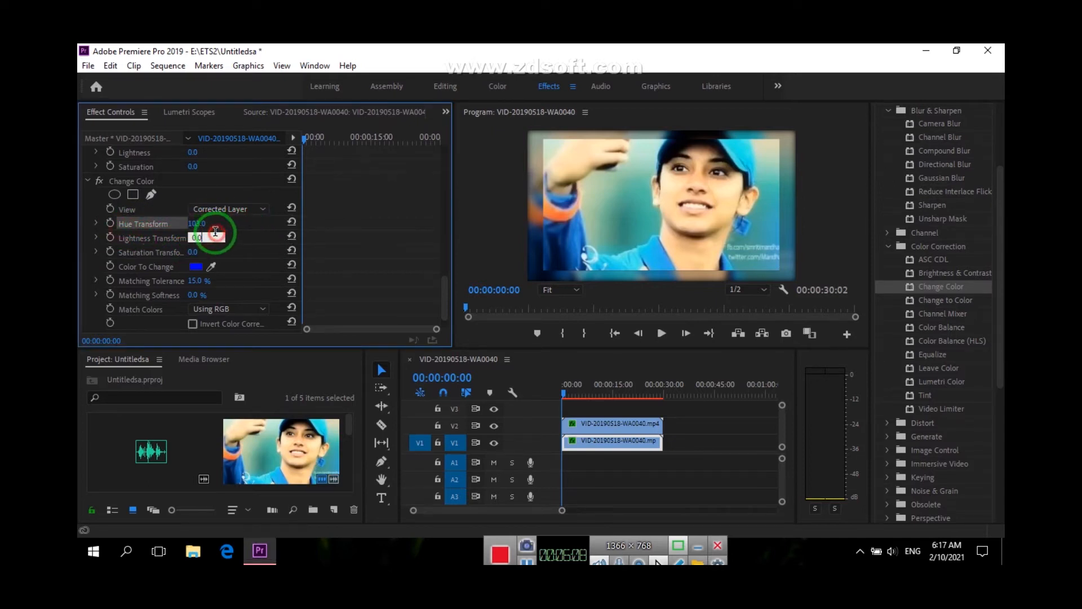
{"action": "left_click_drag", "start_coordinate": [193, 239], "coordinate": [208, 239]}
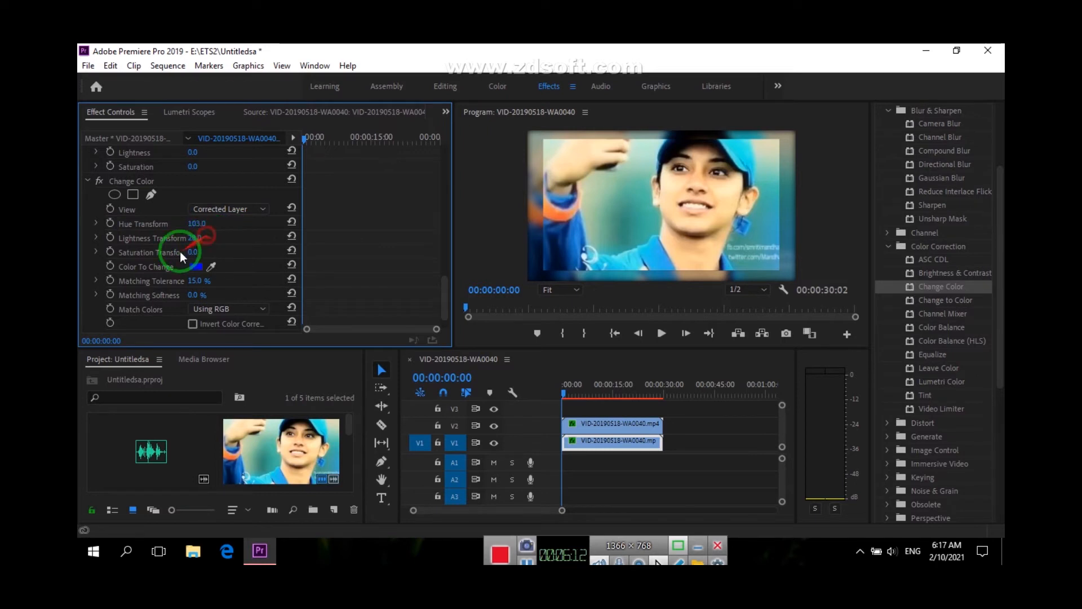
Try near-black 080808 as the color to change in the V1 clip's Change Color effect
{"action": "left_click", "coordinate": [198, 266]}
{"action": "left_click", "coordinate": [397, 237]}
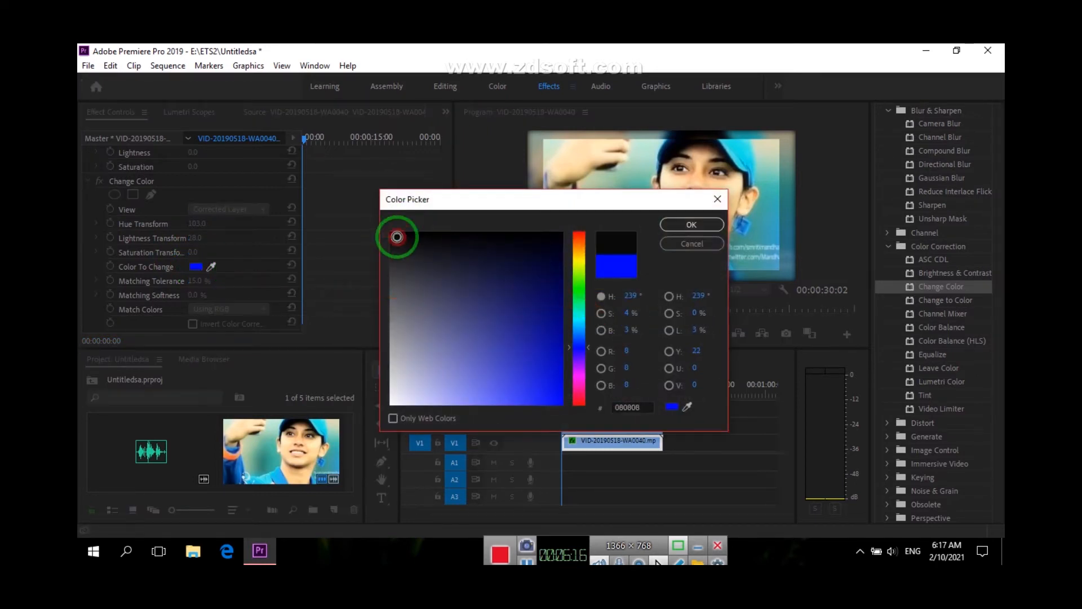
{"action": "left_click", "coordinate": [715, 229]}
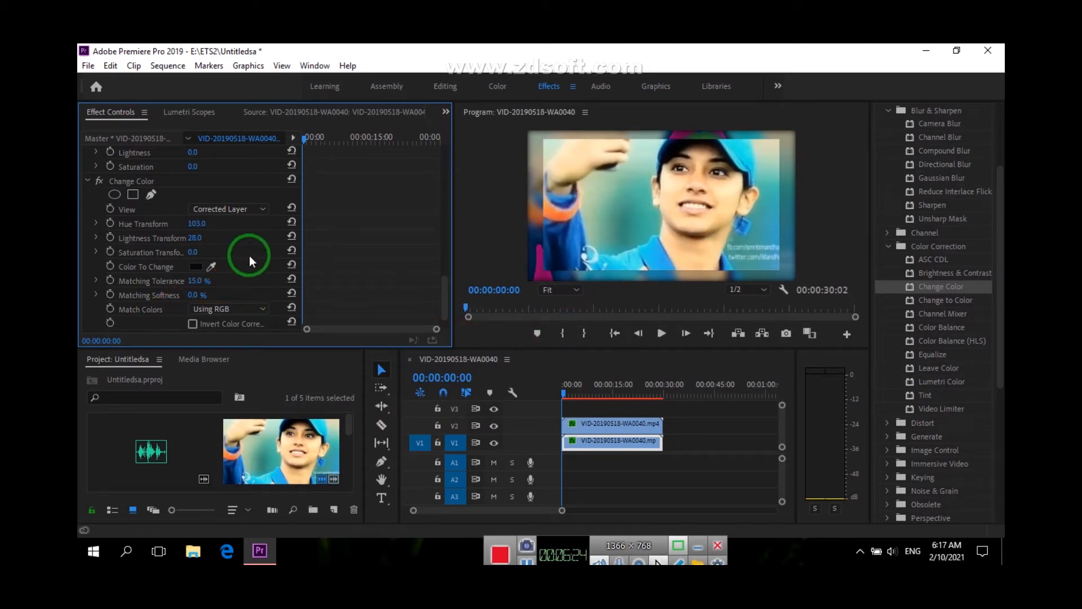
Set the Change Color effect's Matching Tolerance to 100% and slightly raise its Matching Softness, keeping Match Colors on Using RGB
{"action": "scroll", "coordinate": [169, 315], "scroll_direction": "down", "scroll_amount": 2}
{"action": "left_click", "coordinate": [232, 282]}
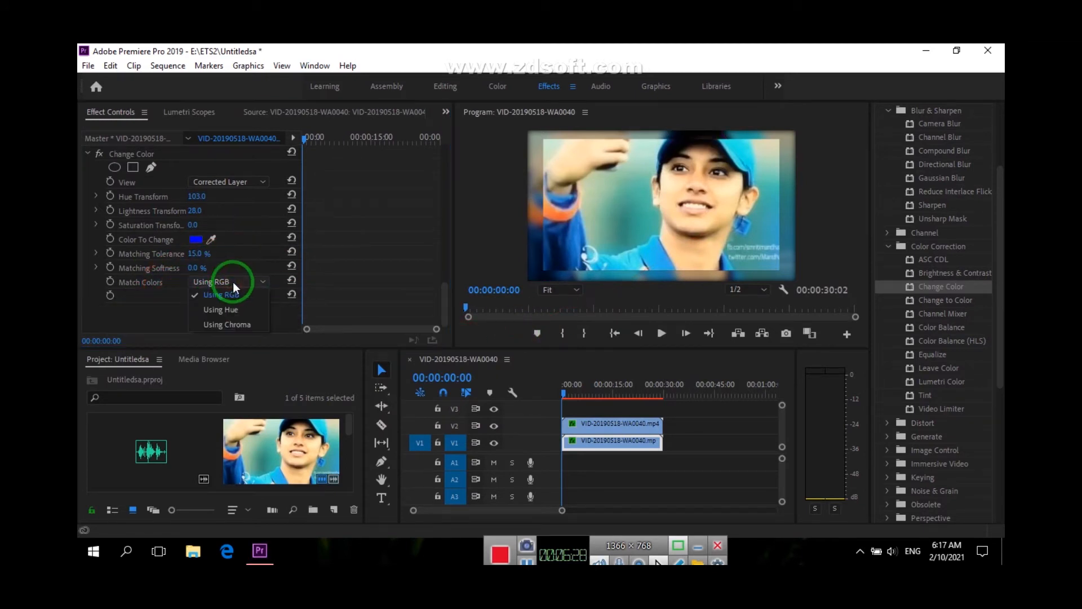
{"action": "left_click", "coordinate": [232, 281]}
{"action": "left_click_drag", "start_coordinate": [196, 268], "coordinate": [584, 314]}
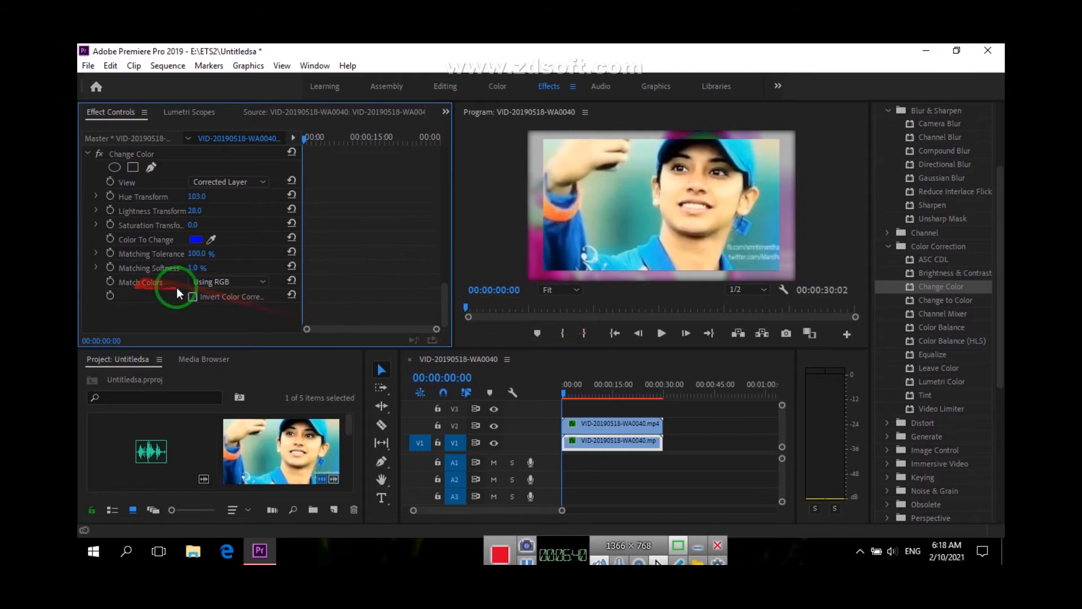
Apply Change to Color to the V1 clip and Color Balance to the upper clip on V2
{"action": "double_click", "coordinate": [941, 304]}
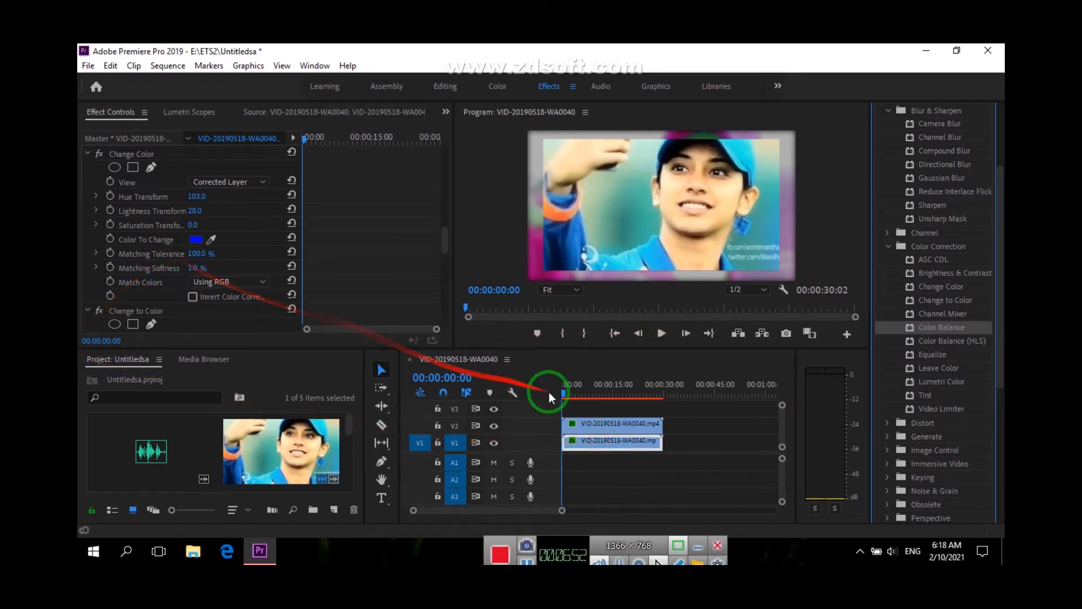
{"action": "left_click_drag", "start_coordinate": [944, 327], "coordinate": [584, 424]}
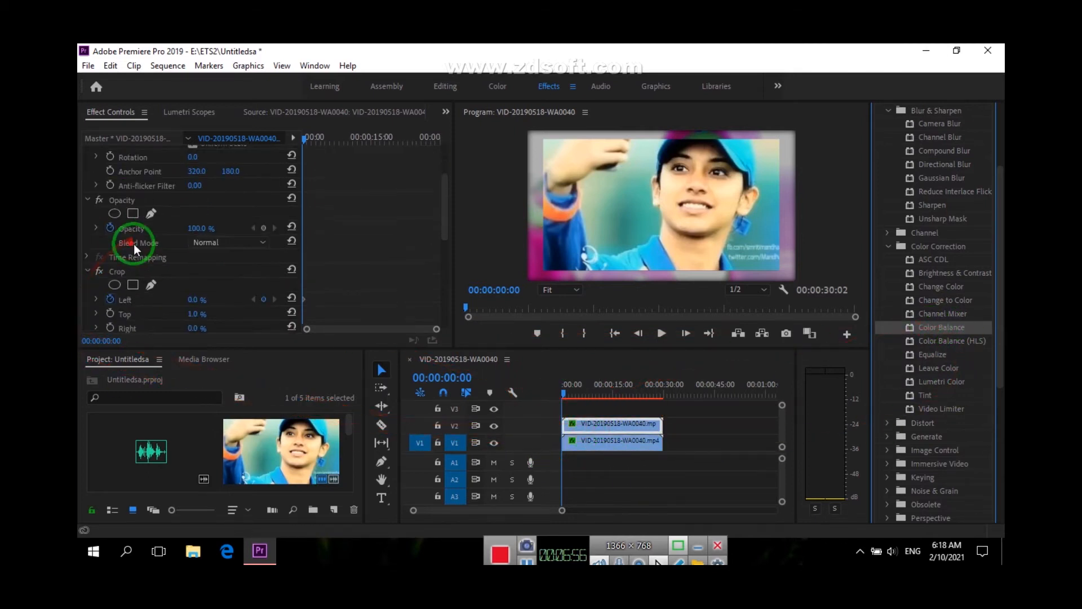
Set the V2 clip's Color Balance to shadow red -41, green -87, blue -31, midtone red -91 and highlight red -53
{"action": "scroll", "coordinate": [141, 301], "scroll_direction": "down", "scroll_amount": 5}
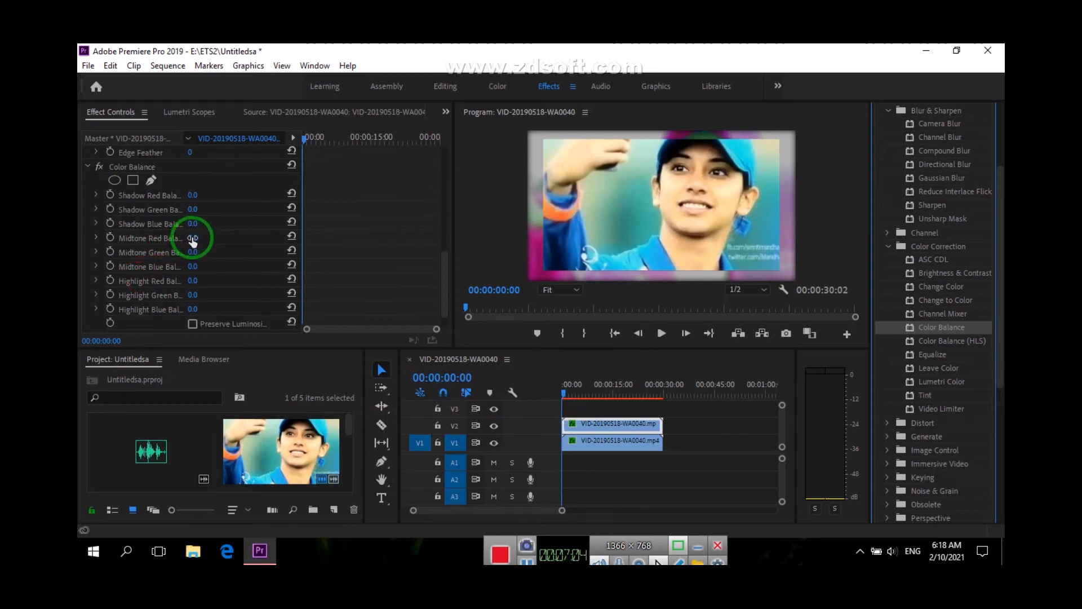
{"action": "left_click", "coordinate": [193, 243]}
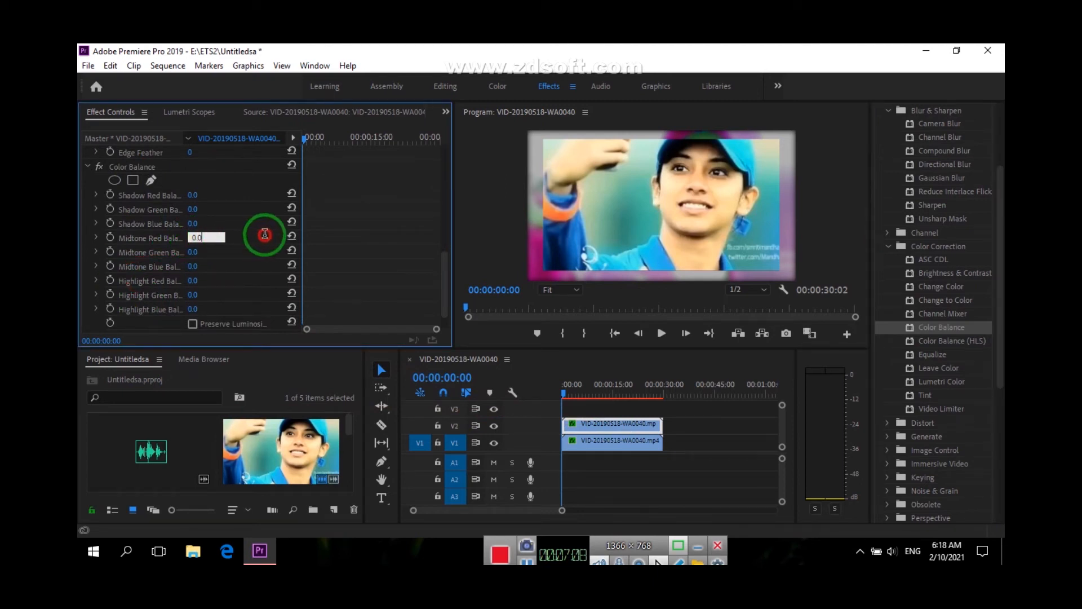
{"action": "left_click", "coordinate": [256, 246]}
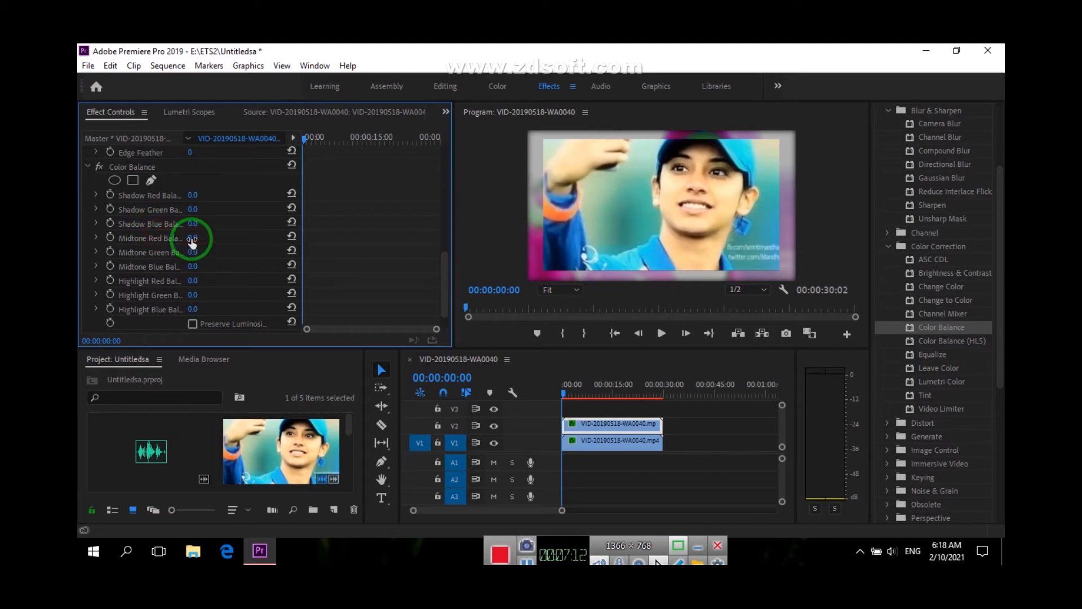
{"action": "left_click_drag", "start_coordinate": [232, 239], "coordinate": [120, 235]}
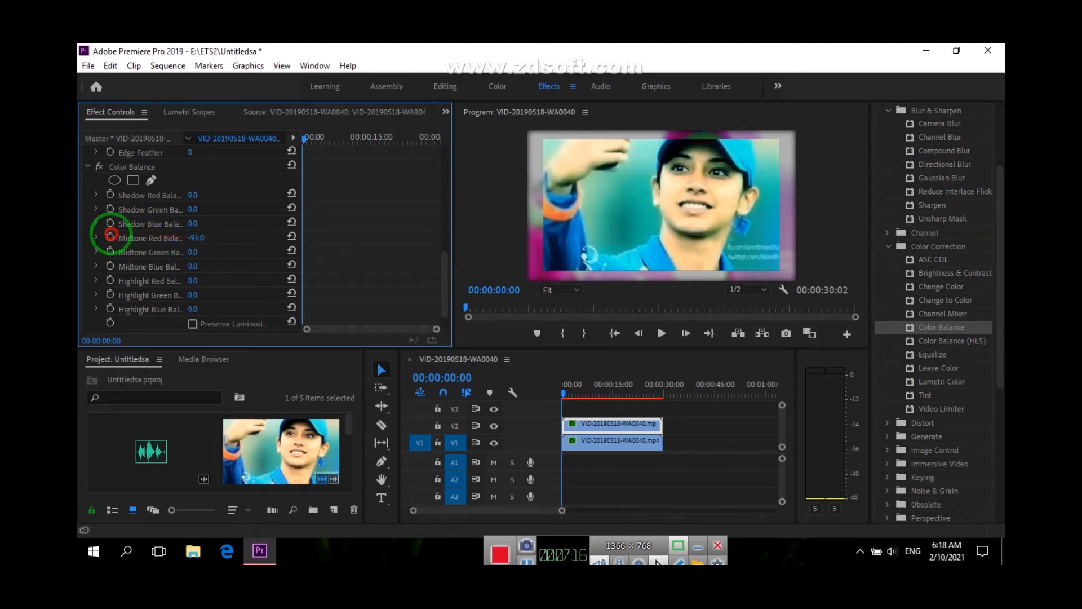
{"action": "left_click_drag", "start_coordinate": [193, 222], "coordinate": [167, 197]}
{"action": "left_click_drag", "start_coordinate": [191, 281], "coordinate": [153, 278]}
{"action": "scroll", "coordinate": [216, 289], "scroll_direction": "down", "scroll_amount": 1}
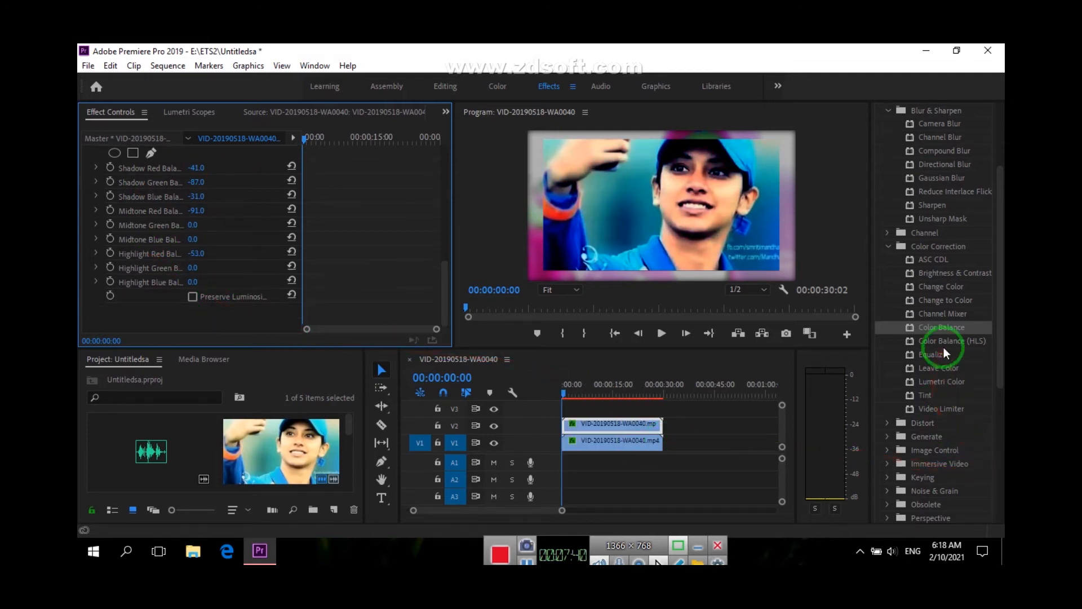
Check the V2 clip in the Lumetri Color comparison view and return to the normal preview
{"action": "left_click_drag", "start_coordinate": [944, 399], "coordinate": [939, 413]}
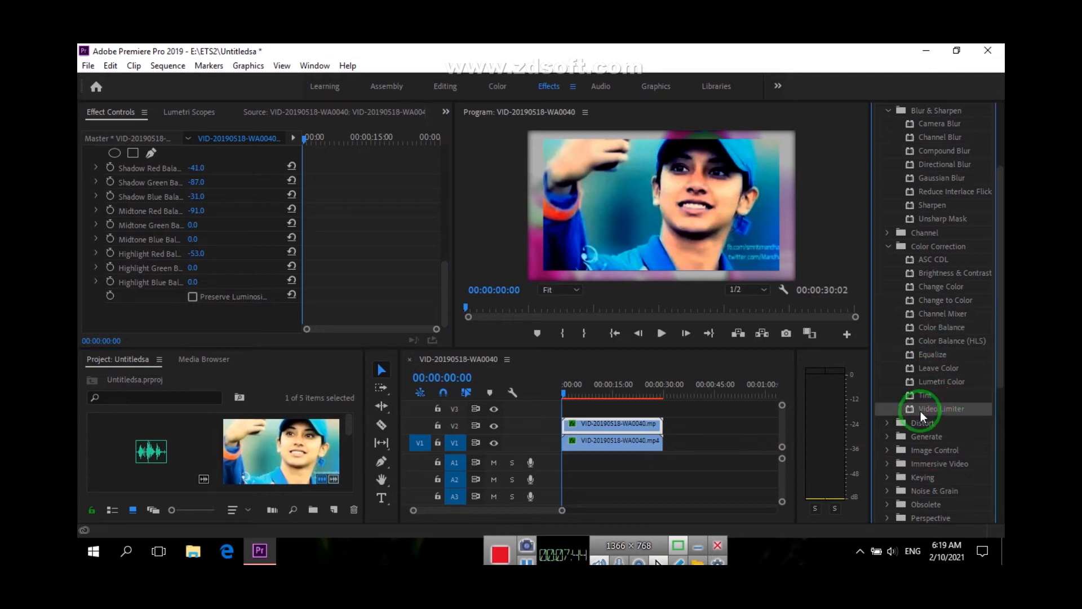
{"action": "scroll", "coordinate": [927, 407], "scroll_direction": "down", "scroll_amount": 3}
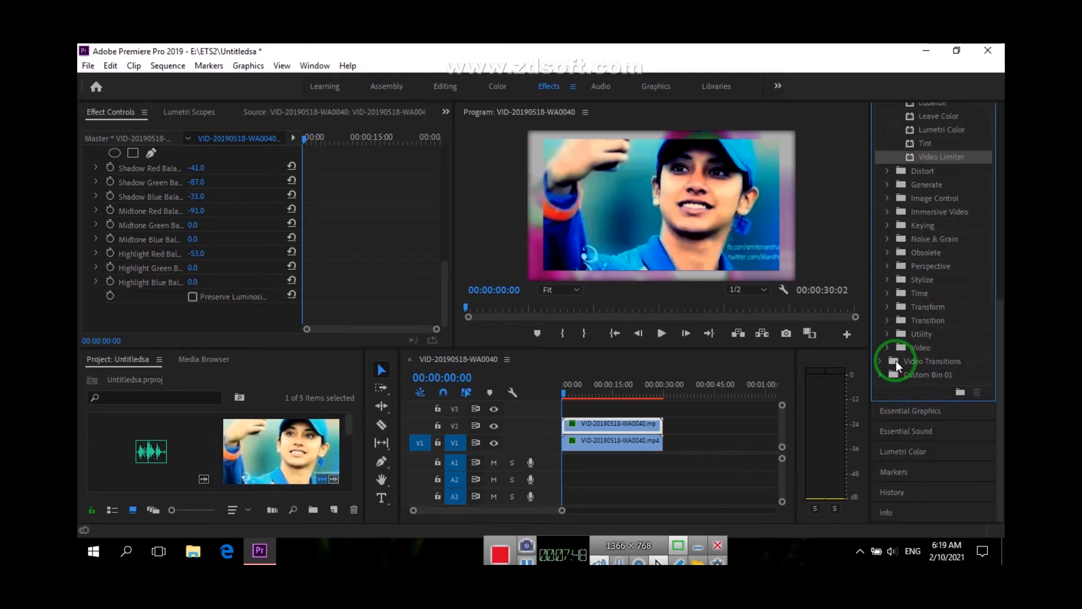
{"action": "left_click", "coordinate": [912, 459]}
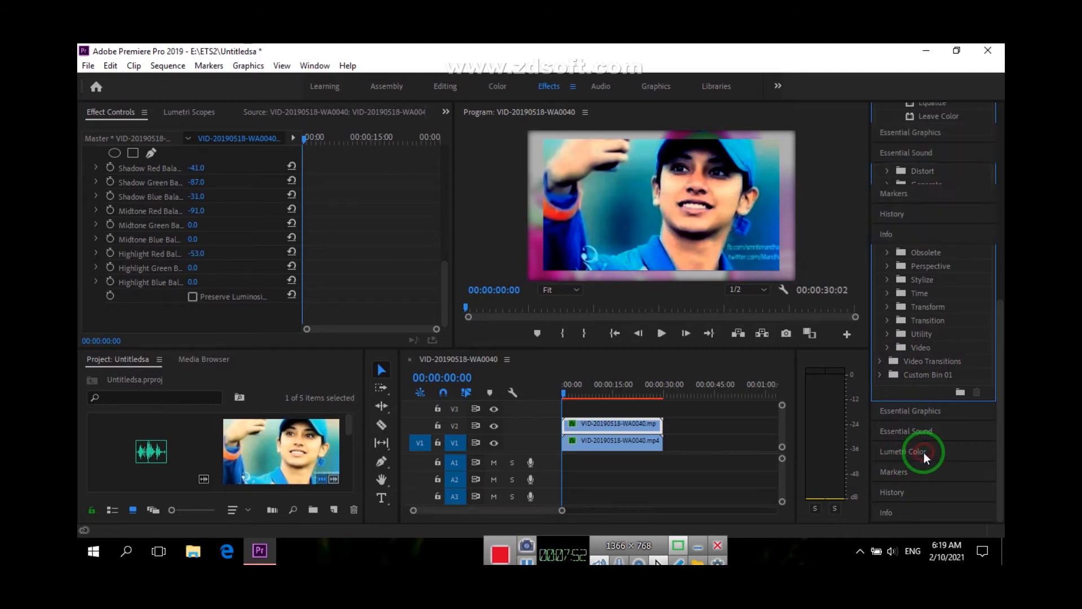
{"action": "scroll", "coordinate": [912, 424], "scroll_direction": "down", "scroll_amount": 5}
{"action": "scroll", "coordinate": [924, 414], "scroll_direction": "up", "scroll_amount": 3}
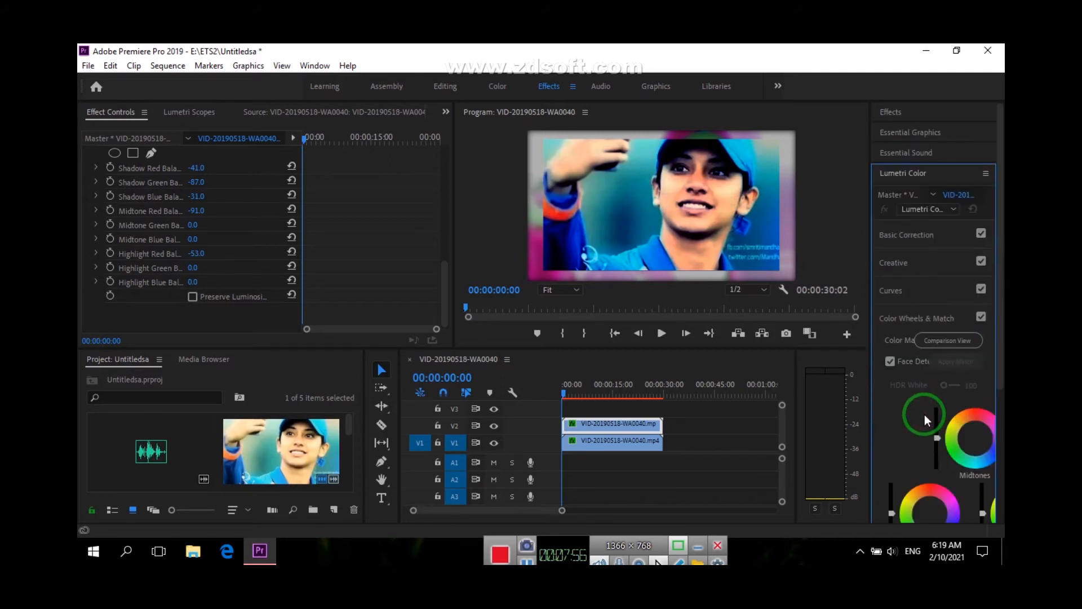
{"action": "left_click", "coordinate": [959, 340]}
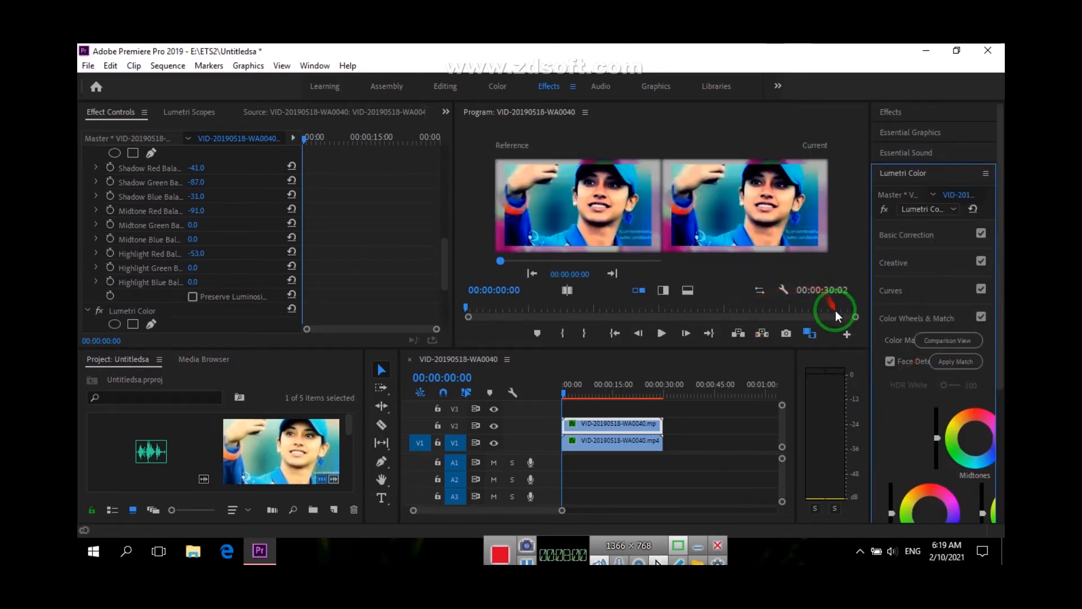
{"action": "left_click", "coordinate": [945, 342]}
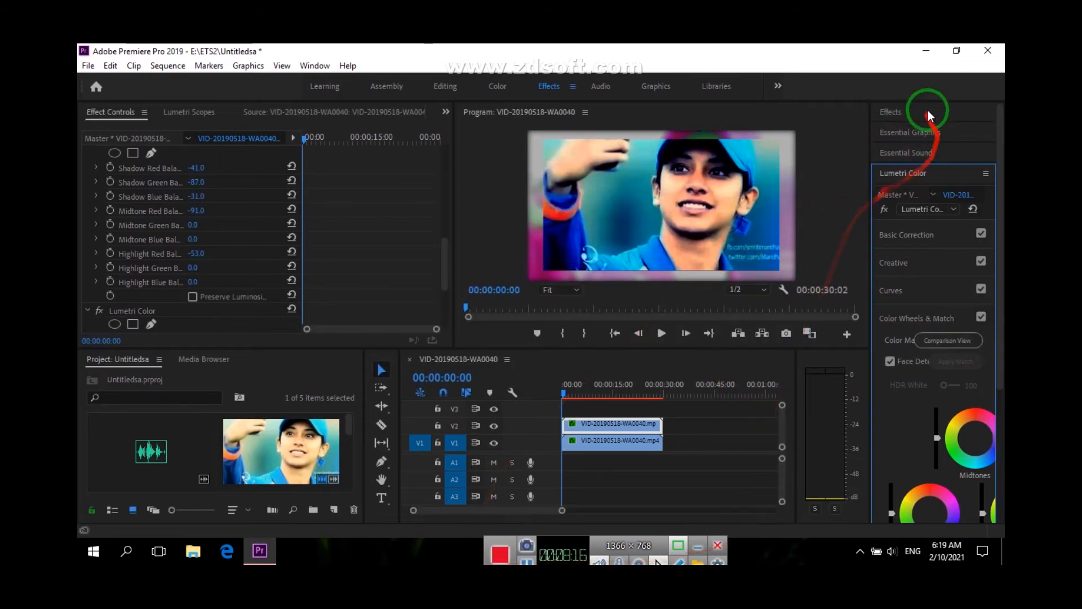
Search the effects for "white a" and apply Black & White to the lower clip on V1
{"action": "left_click", "coordinate": [906, 116]}
{"action": "type", "text": "whit"}
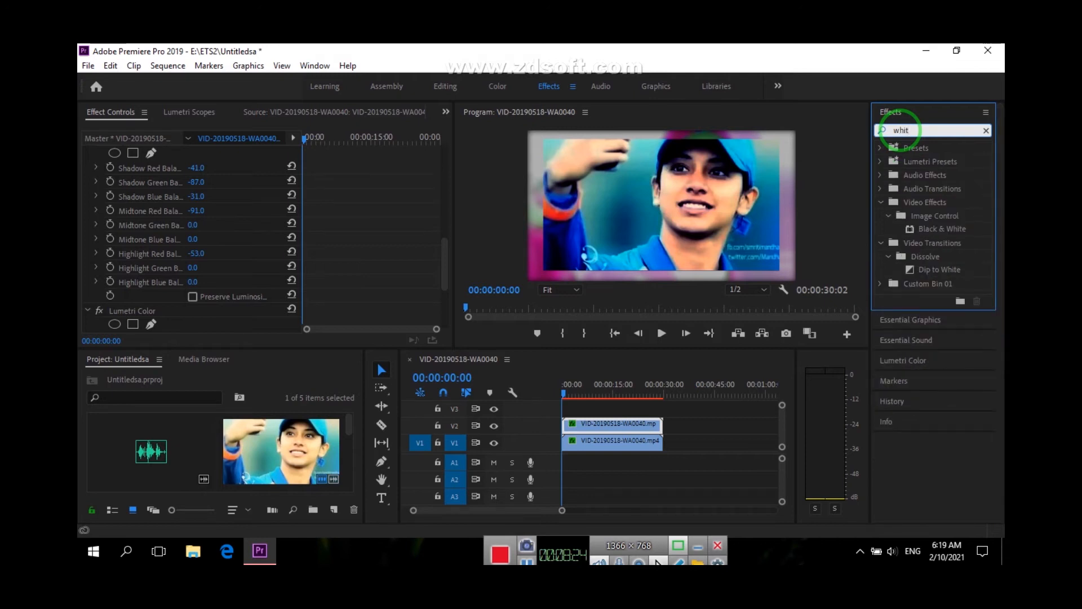
{"action": "type", "text": "e "}
{"action": "type", "text": "a"}
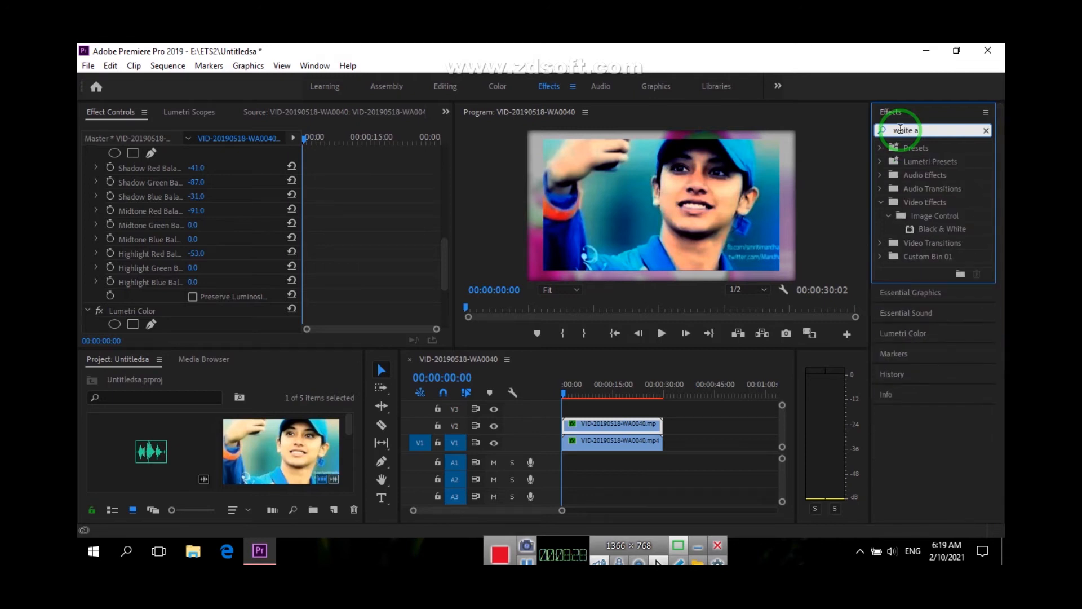
{"action": "type", "text": "s"}
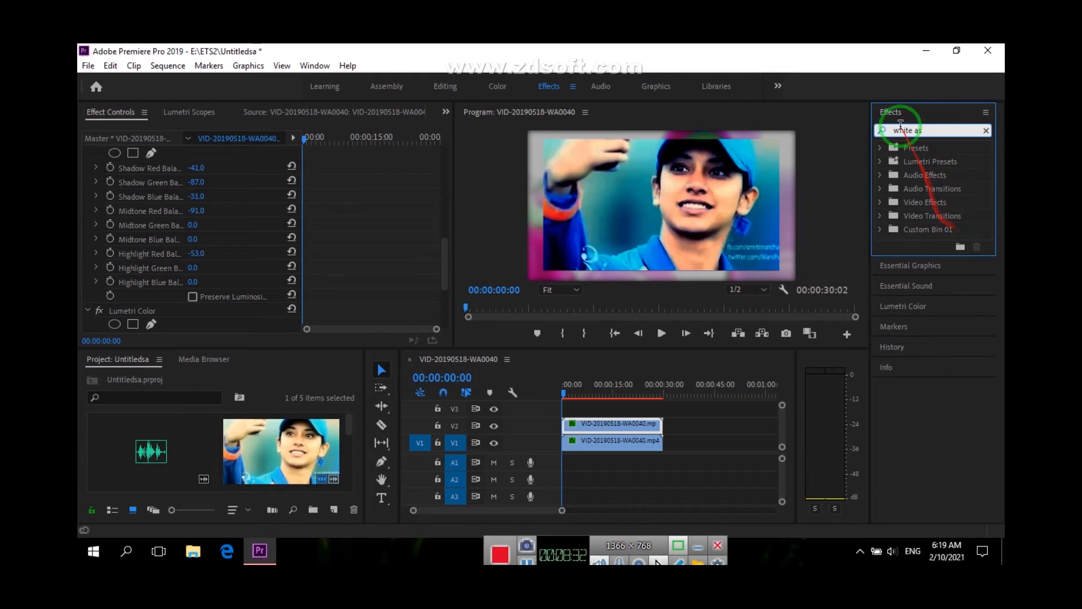
{"action": "key", "text": "BackSpace"}
{"action": "left_click", "coordinate": [960, 231]}
{"action": "left_click_drag", "start_coordinate": [959, 230], "coordinate": [597, 443]}
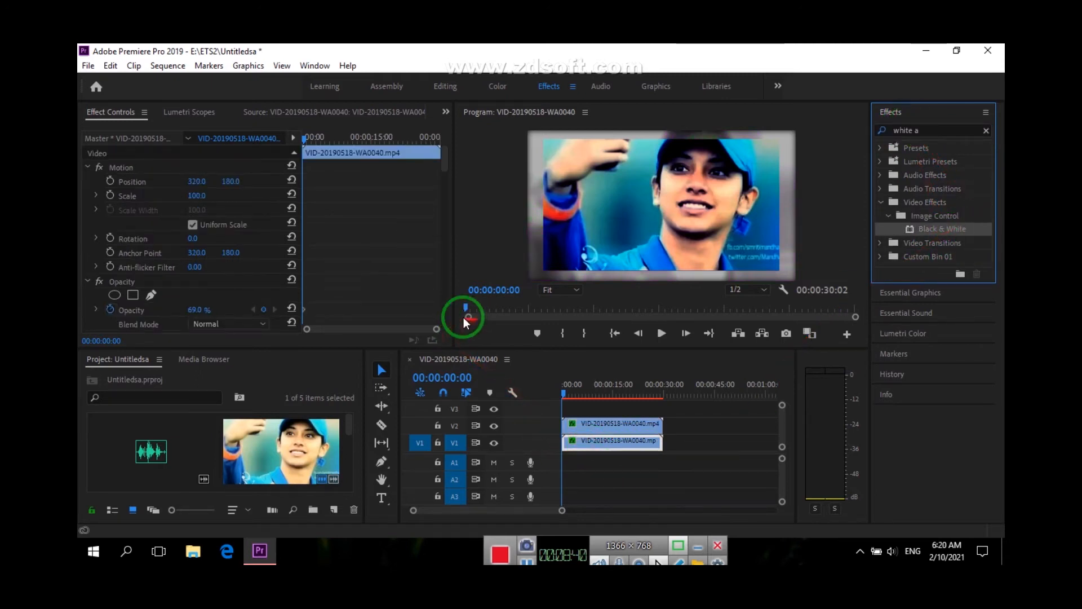
Check the V1 clip's Black & White effect, play the sequence to about 00:00:06:14 and return to the start
{"action": "scroll", "coordinate": [185, 303], "scroll_direction": "down", "scroll_amount": 10}
{"action": "left_click_drag", "start_coordinate": [445, 231], "coordinate": [434, 332]}
{"action": "left_click", "coordinate": [88, 282]}
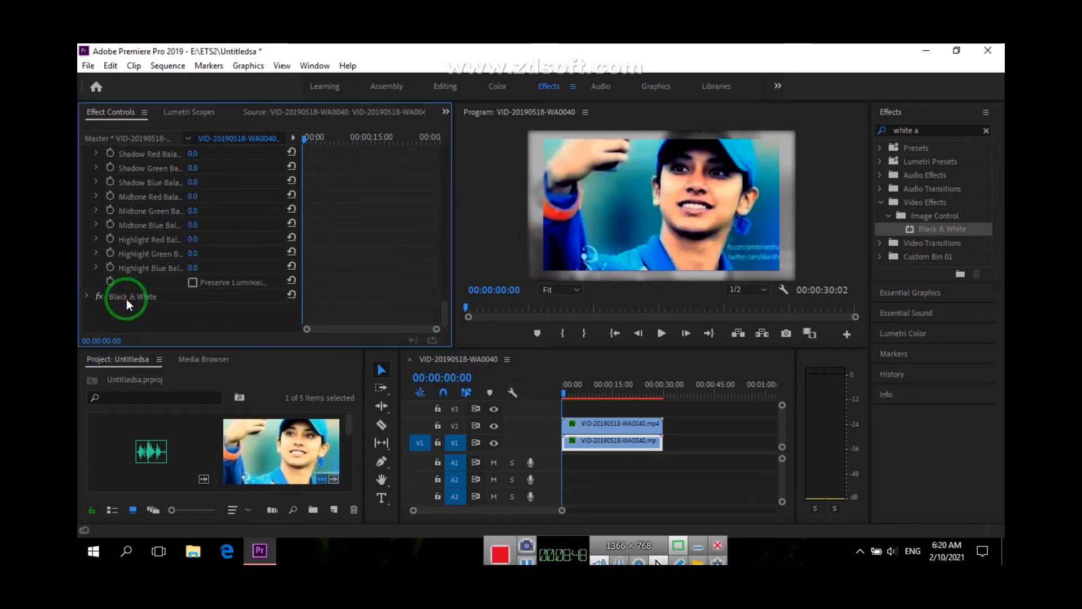
{"action": "left_click", "coordinate": [194, 297]}
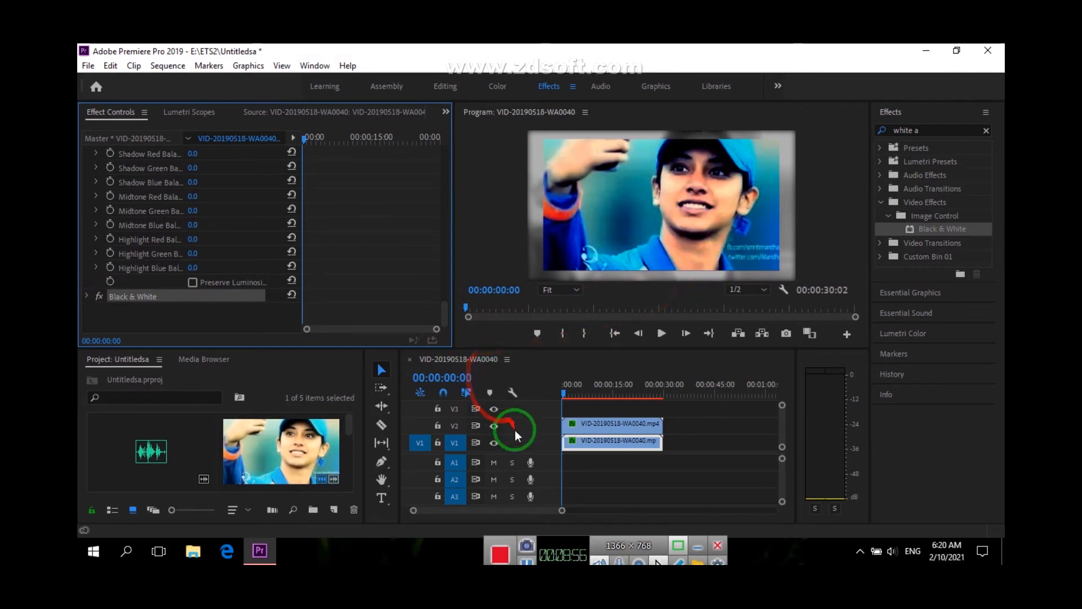
{"action": "left_click", "coordinate": [661, 334]}
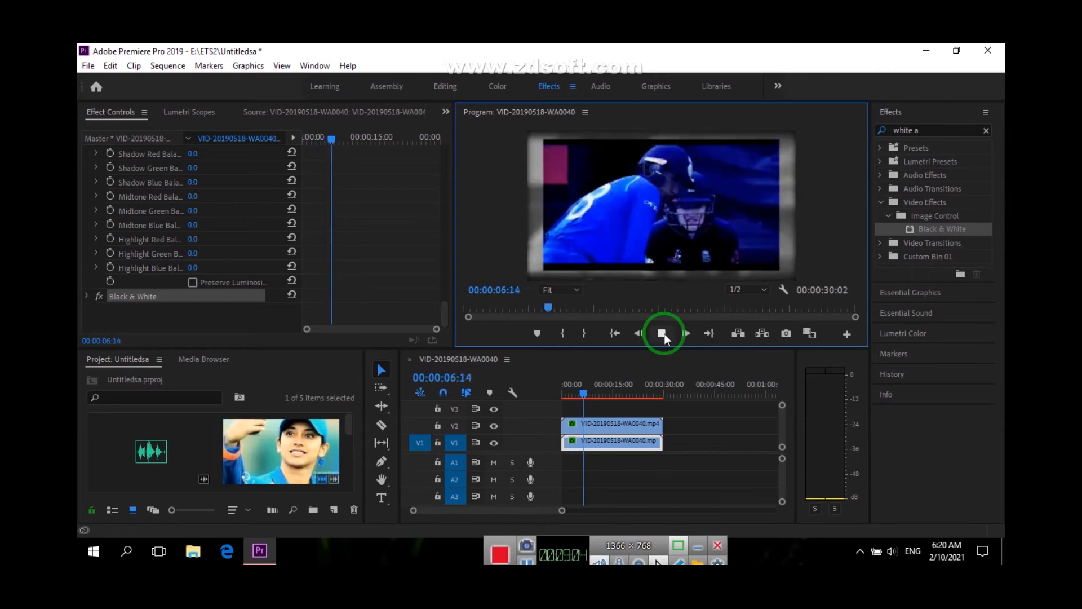
{"action": "left_click", "coordinate": [583, 395]}
{"action": "left_click_drag", "start_coordinate": [584, 398], "coordinate": [552, 398]}
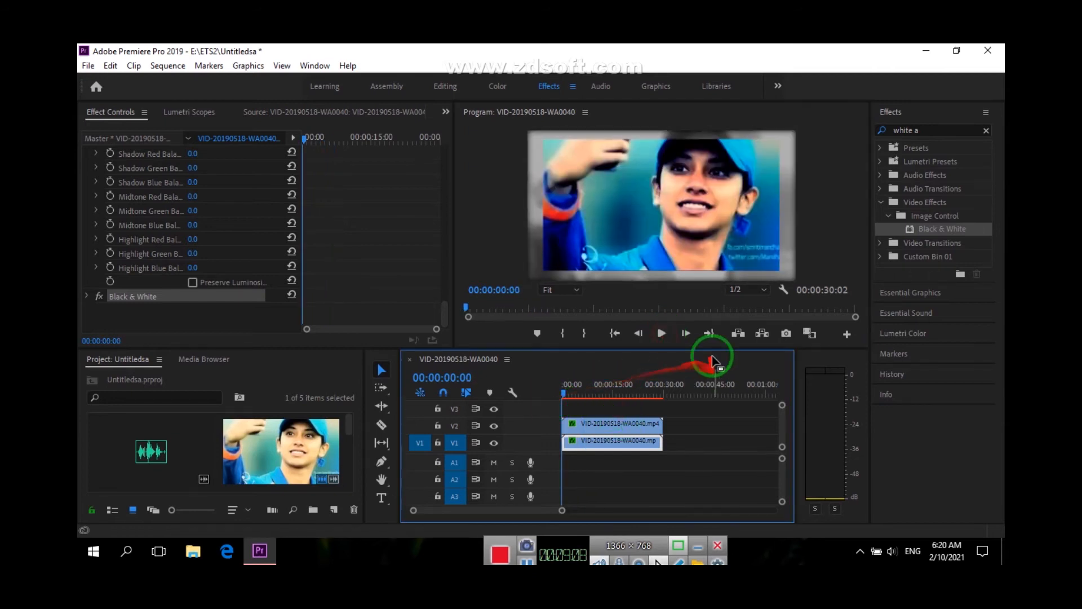
Select the upper clip on V2 and clear the effects search to list all effects
{"action": "left_click", "coordinate": [878, 146]}
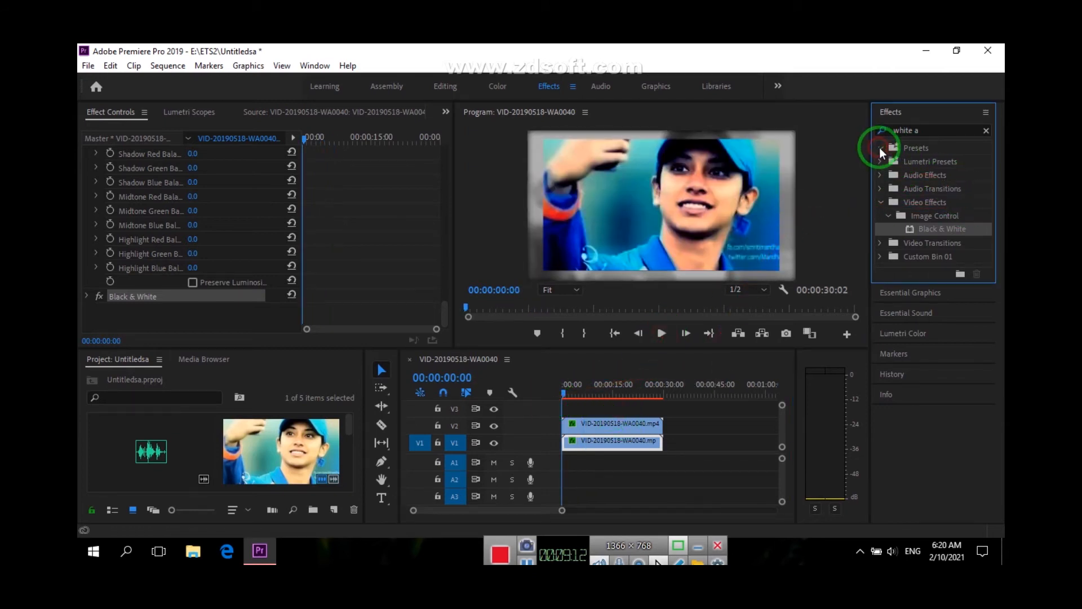
{"action": "left_click", "coordinate": [900, 163]}
{"action": "left_click", "coordinate": [587, 422]}
{"action": "left_click", "coordinate": [884, 175]}
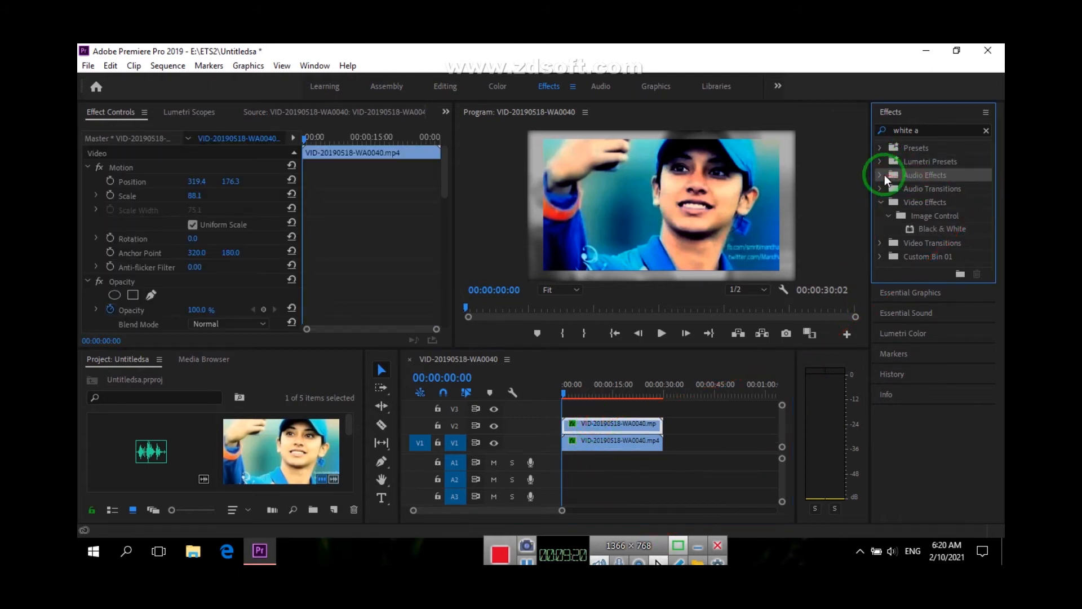
{"action": "left_click", "coordinate": [881, 202]}
{"action": "left_click", "coordinate": [881, 202]}
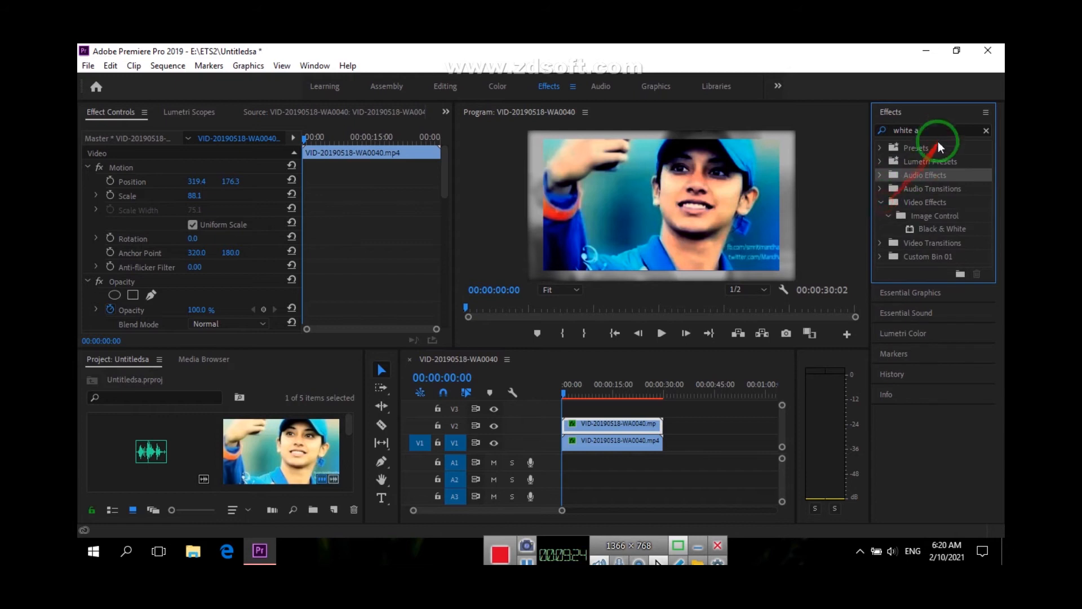
{"action": "left_click", "coordinate": [883, 133]}
{"action": "key", "text": "BackSpace"}
Try to apply the Mosaic In preset from the Mosaics presets to the V2 clip
{"action": "left_click", "coordinate": [879, 147]}
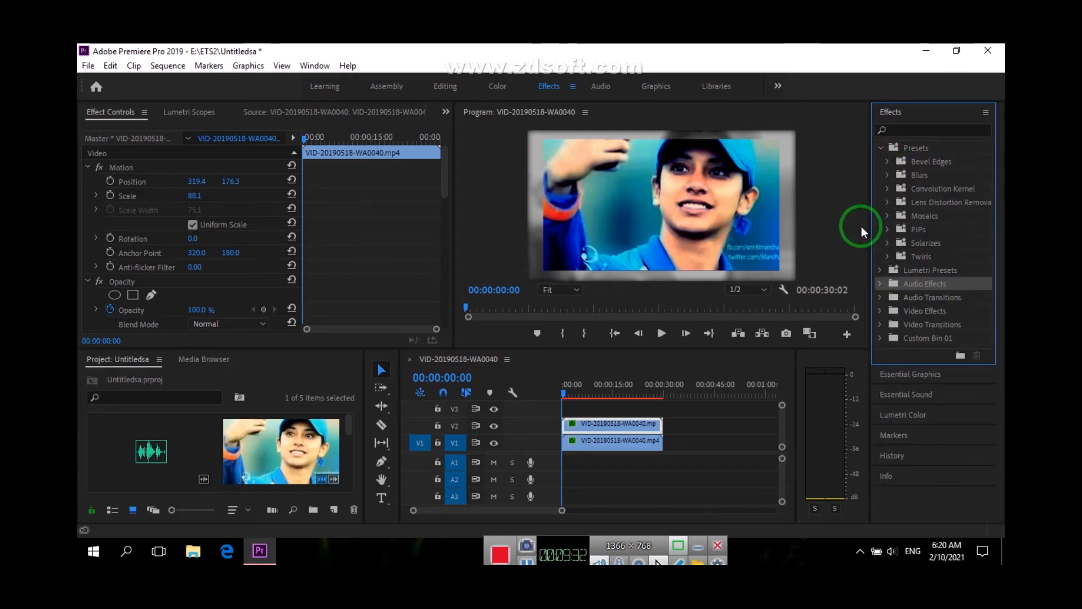
{"action": "left_click", "coordinate": [941, 216]}
{"action": "left_click", "coordinate": [888, 215]}
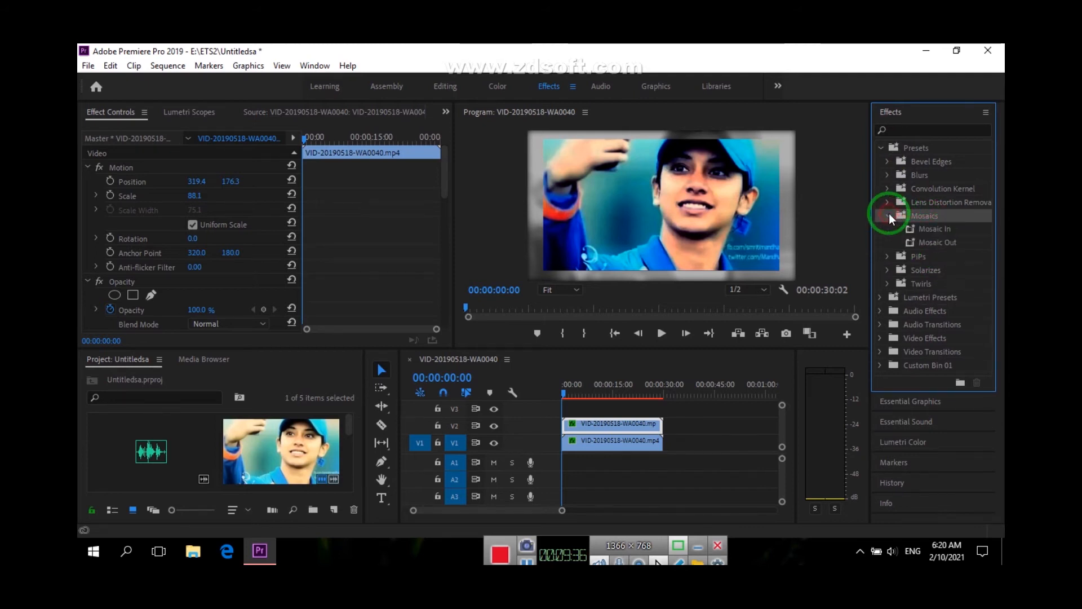
{"action": "left_click_drag", "start_coordinate": [915, 227], "coordinate": [253, 257]}
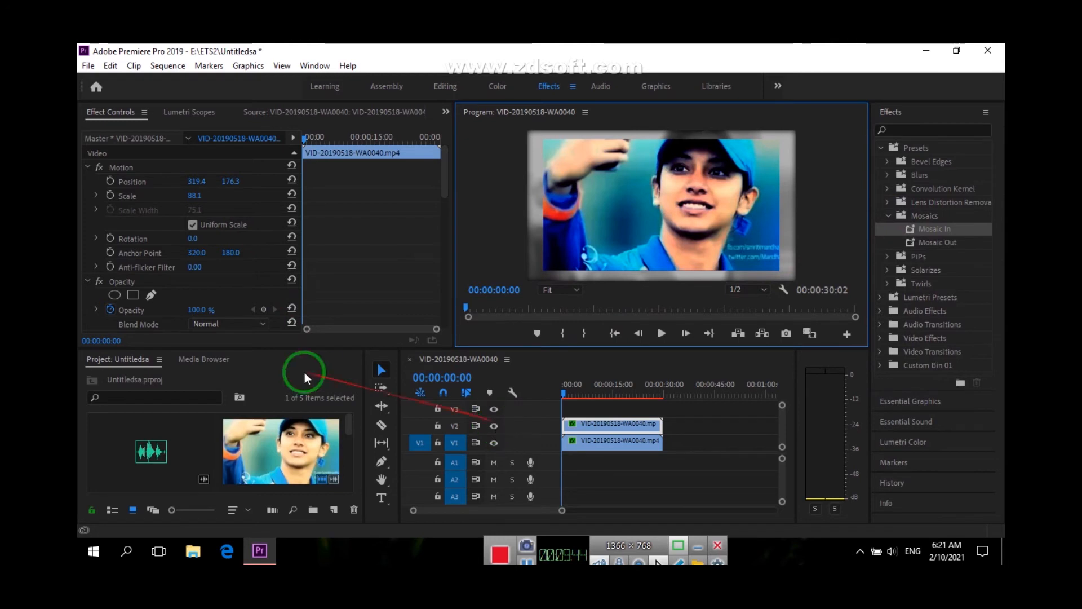
Open the mp3 song in the Source monitor and play it from several early points to find the wanted section
{"action": "double_click", "coordinate": [151, 447]}
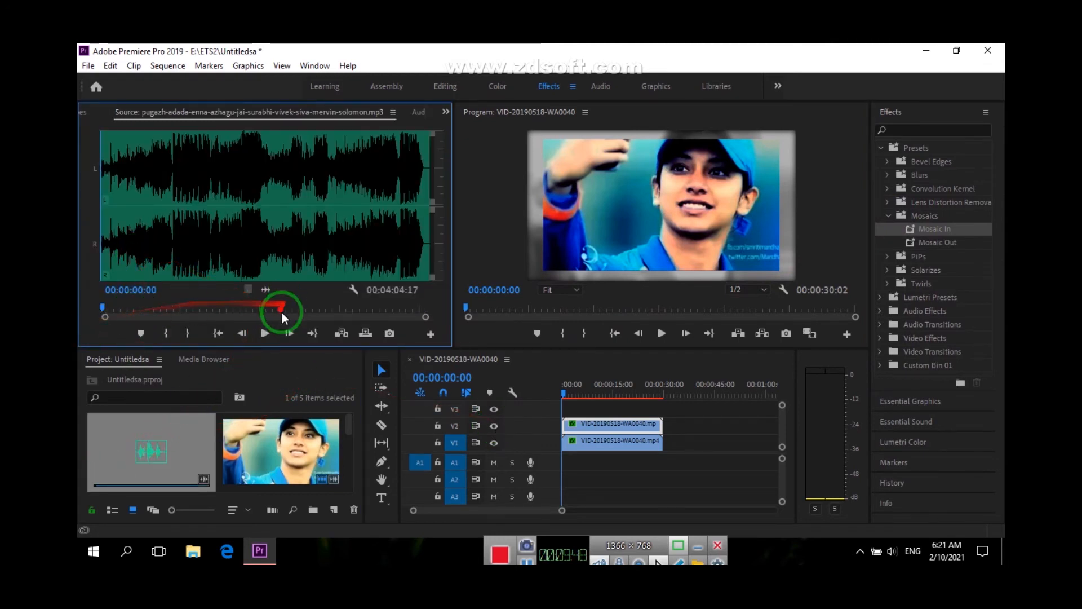
{"action": "left_click_drag", "start_coordinate": [103, 307], "coordinate": [138, 307]}
{"action": "left_click", "coordinate": [277, 328]}
{"action": "left_click", "coordinate": [264, 332]}
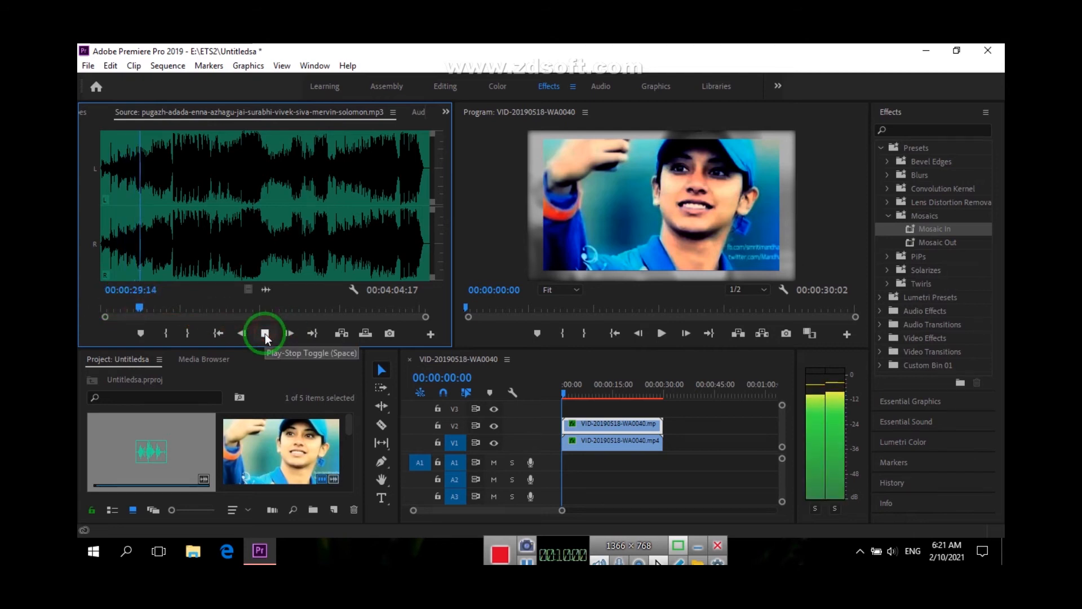
{"action": "left_click", "coordinate": [265, 333]}
{"action": "left_click", "coordinate": [154, 309]}
{"action": "key", "text": "space"}
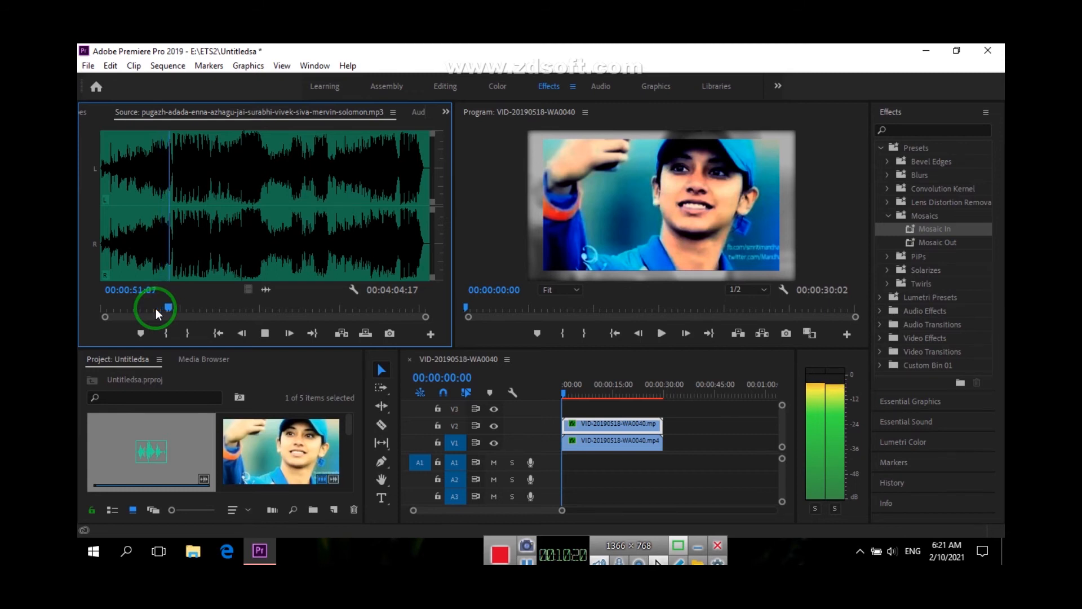
Mark the song's In point at 00:00:54:00 in the Source monitor
{"action": "key", "text": "i"}
{"action": "key", "text": "space"}
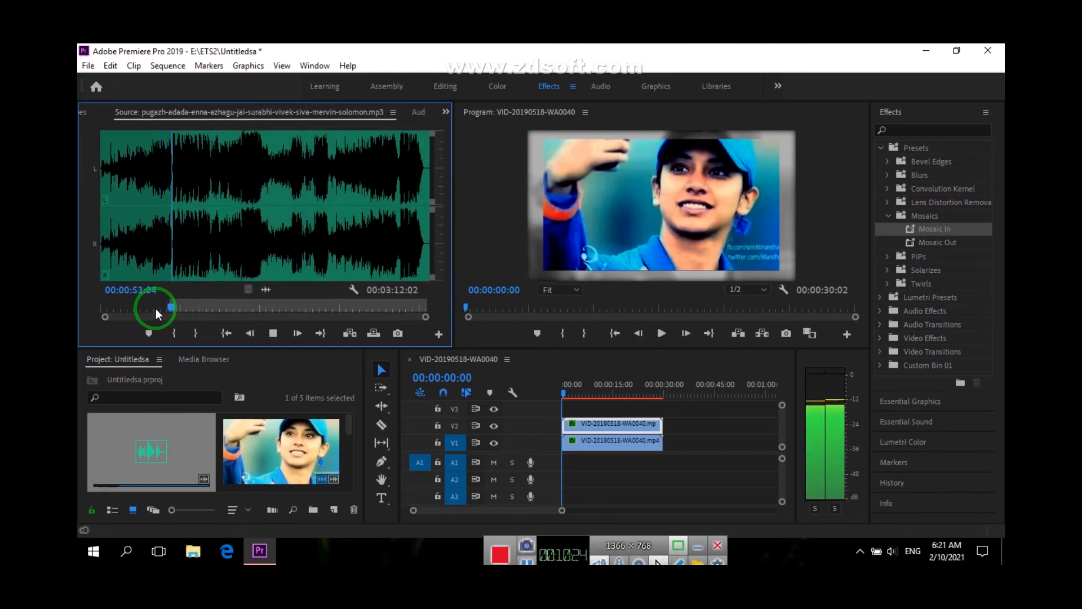
{"action": "key", "text": "i"}
{"action": "key", "text": "space"}
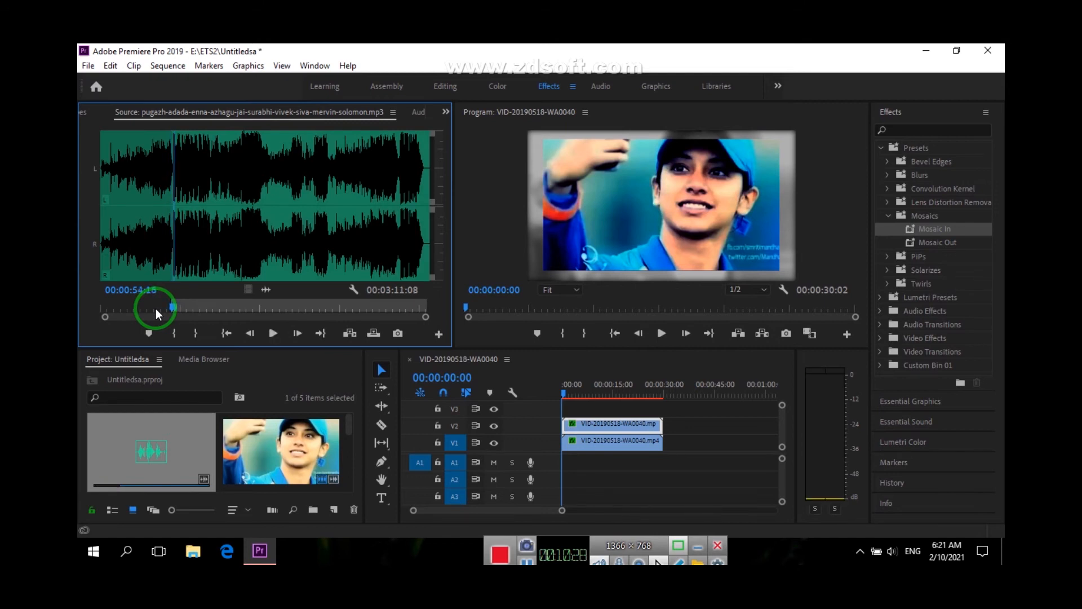
{"action": "key", "text": "j"}
{"action": "key", "text": "i"}
Mark the song's Out point just after 00:01:18 and place the marked section on A1 at the sequence start
{"action": "key", "text": "space"}
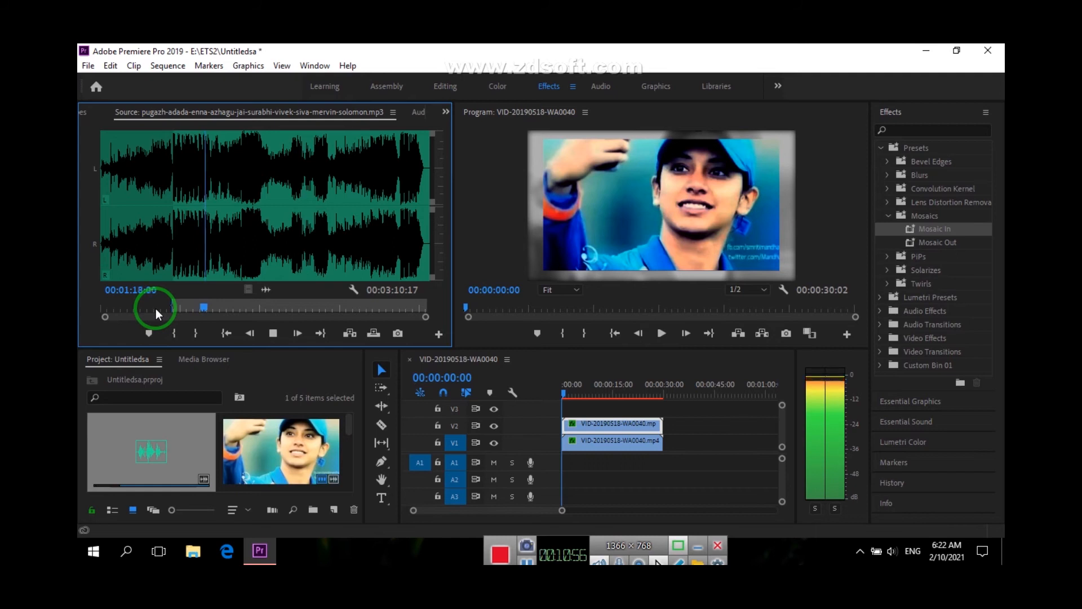
{"action": "key", "text": "space"}
{"action": "key", "text": "o"}
{"action": "left_click_drag", "start_coordinate": [266, 290], "coordinate": [566, 462]}
Extend the A1 audio clip to the video's end at 00:00:30:02 and play the sequence to its end
{"action": "double_click", "coordinate": [642, 463]}
{"action": "left_click_drag", "start_coordinate": [648, 464], "coordinate": [662, 465]}
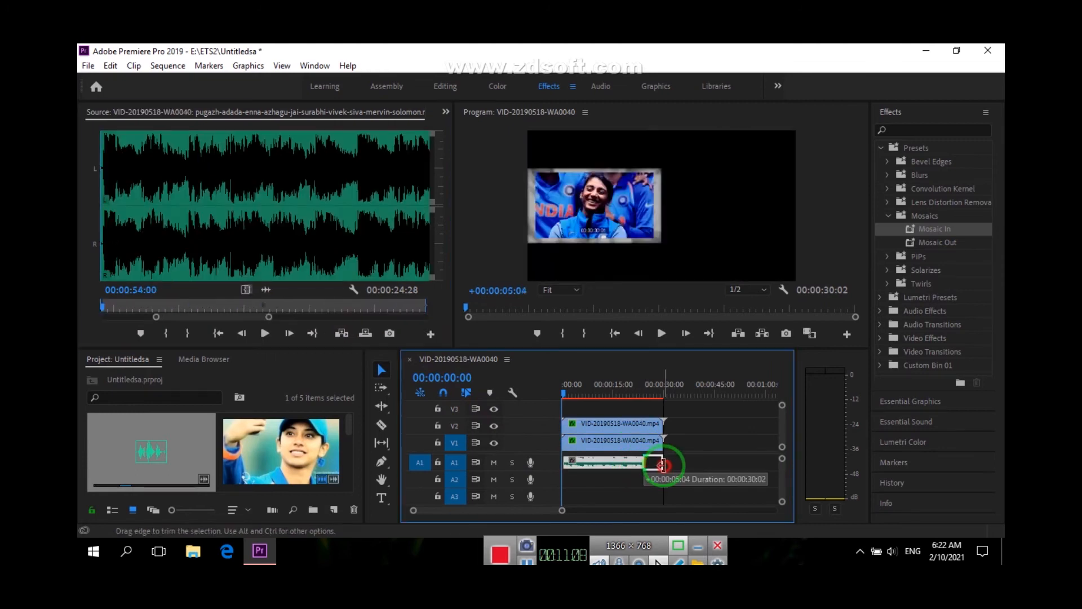
{"action": "left_click_drag", "start_coordinate": [541, 387], "coordinate": [634, 396]}
{"action": "left_click", "coordinate": [663, 333]}
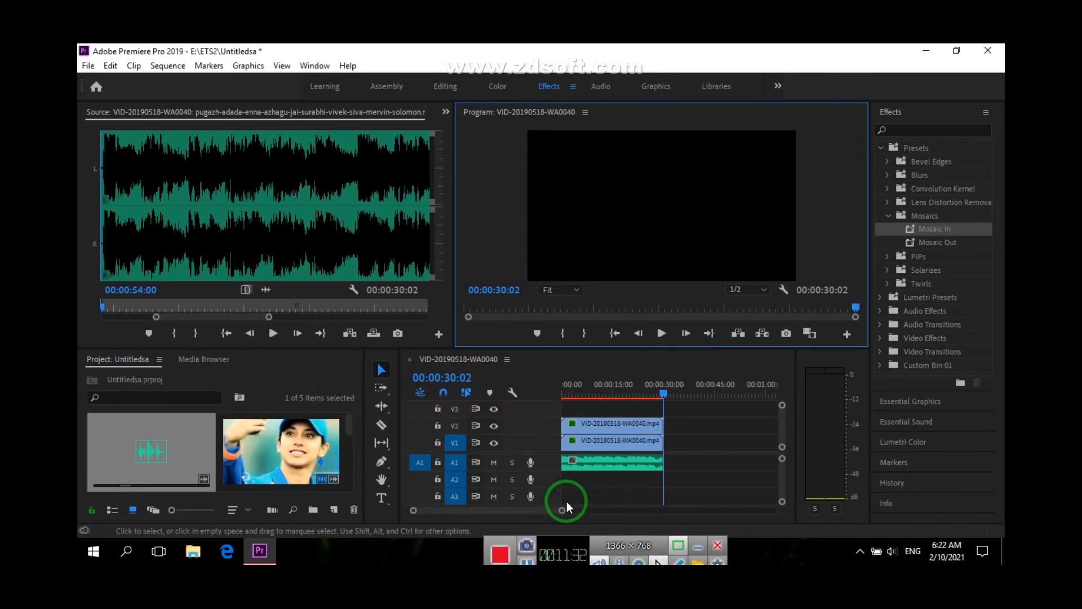
Split the A1 audio clip at five roughly evenly spaced points with the Razor tool
{"action": "left_click", "coordinate": [381, 424]}
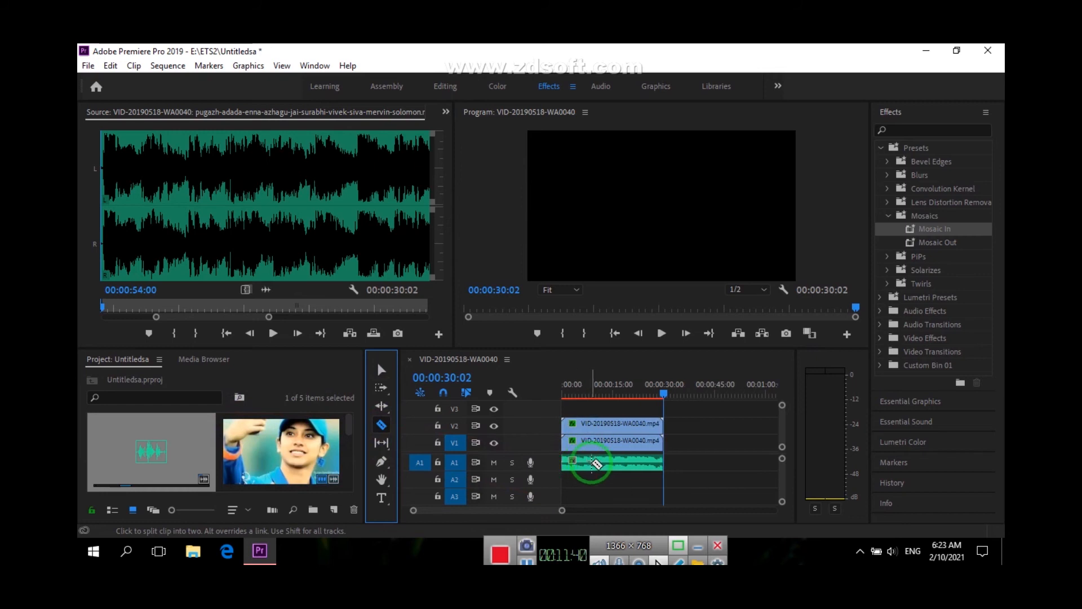
{"action": "left_click", "coordinate": [597, 467]}
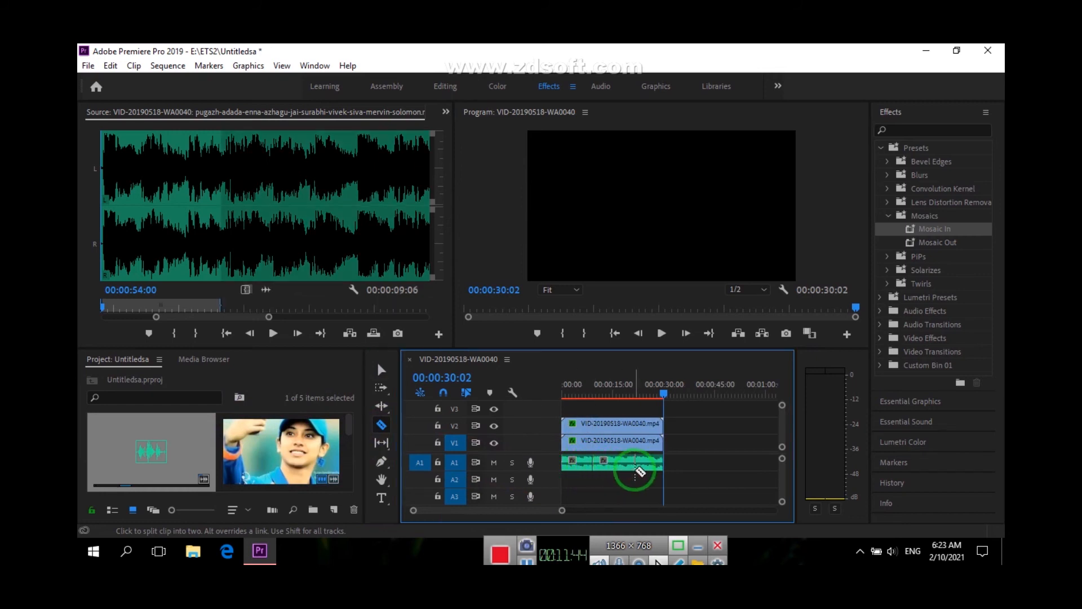
{"action": "left_click", "coordinate": [632, 466]}
{"action": "left_click", "coordinate": [613, 468]}
{"action": "left_click", "coordinate": [648, 466]}
{"action": "left_click", "coordinate": [577, 467]}
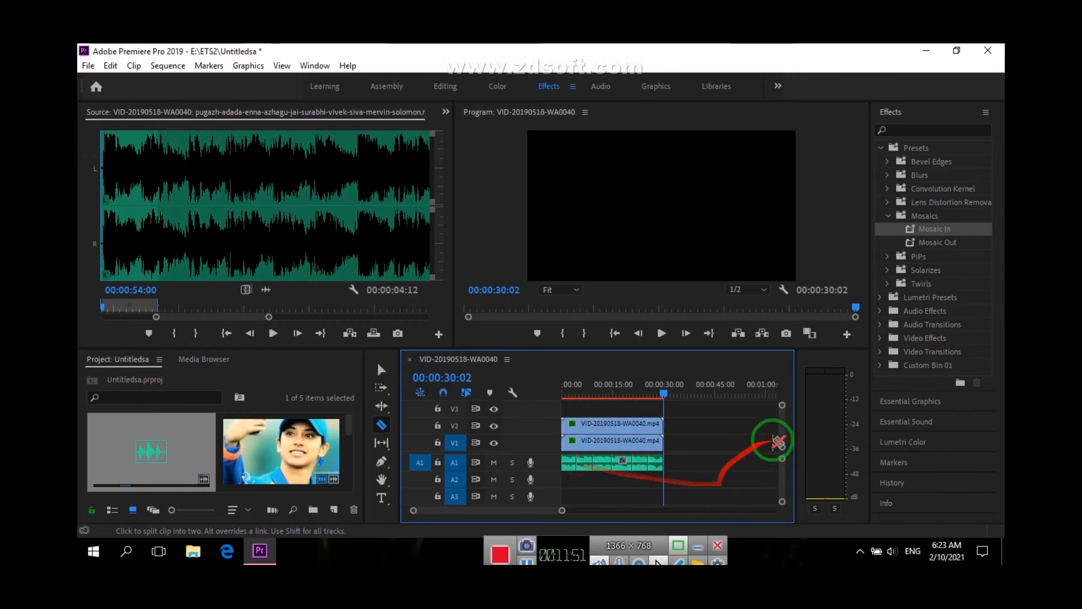
Apply the Constant Power crossfade to the cuts between the A1 audio pieces
{"action": "left_click", "coordinate": [916, 311]}
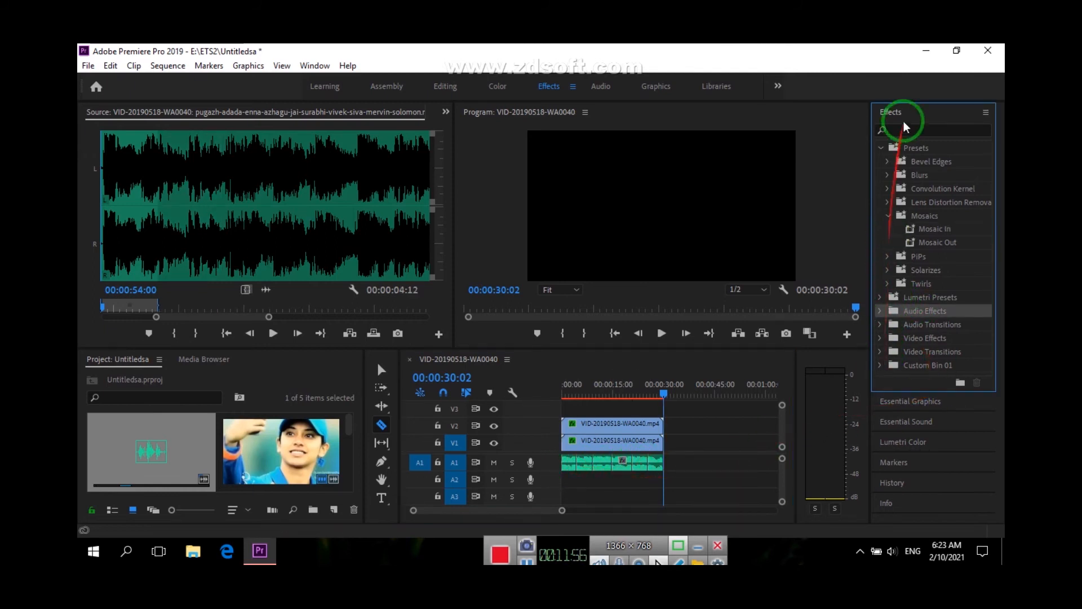
{"action": "left_click", "coordinate": [880, 324]}
{"action": "left_click", "coordinate": [889, 340]}
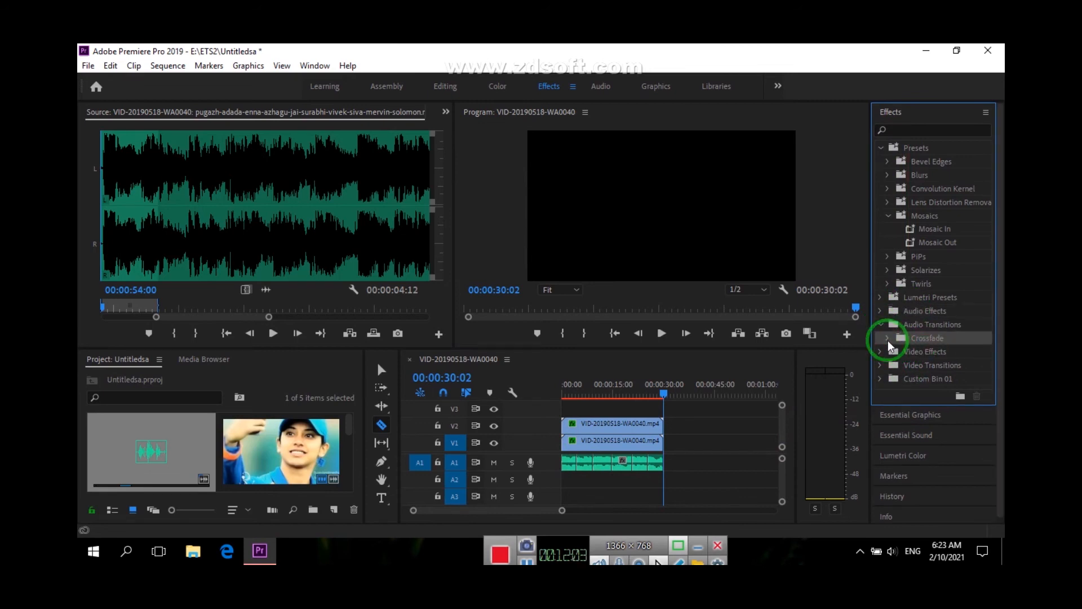
{"action": "left_click", "coordinate": [888, 339]}
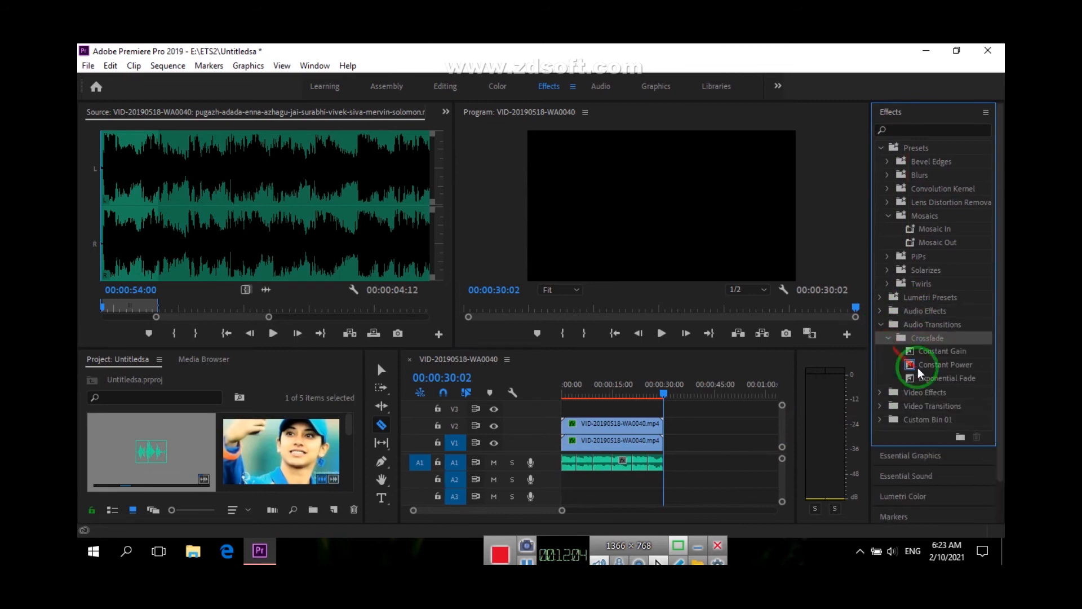
{"action": "left_click", "coordinate": [925, 352]}
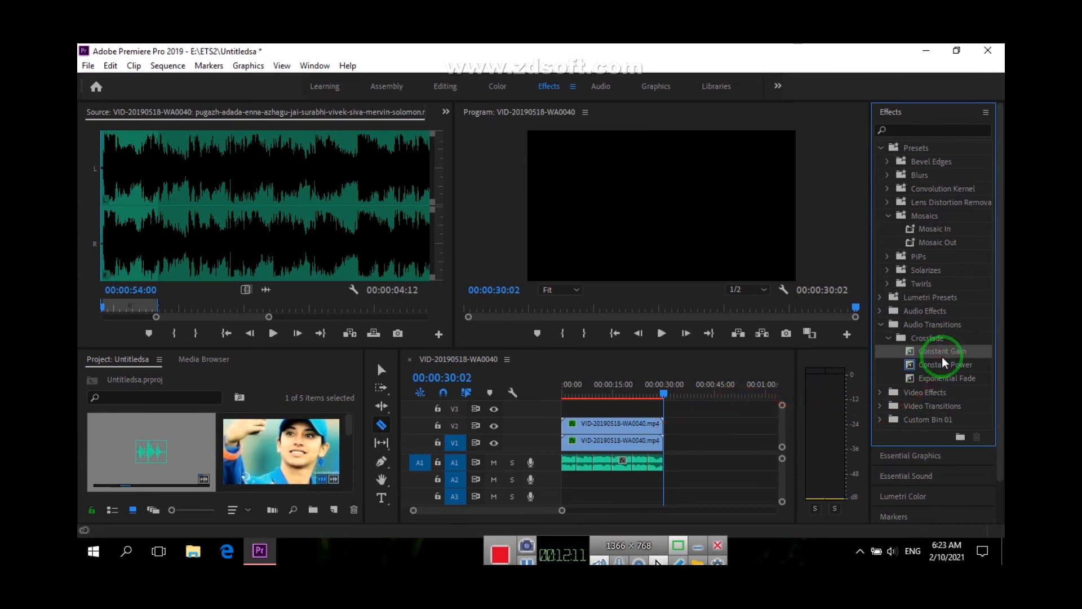
{"action": "left_click_drag", "start_coordinate": [943, 368], "coordinate": [574, 466]}
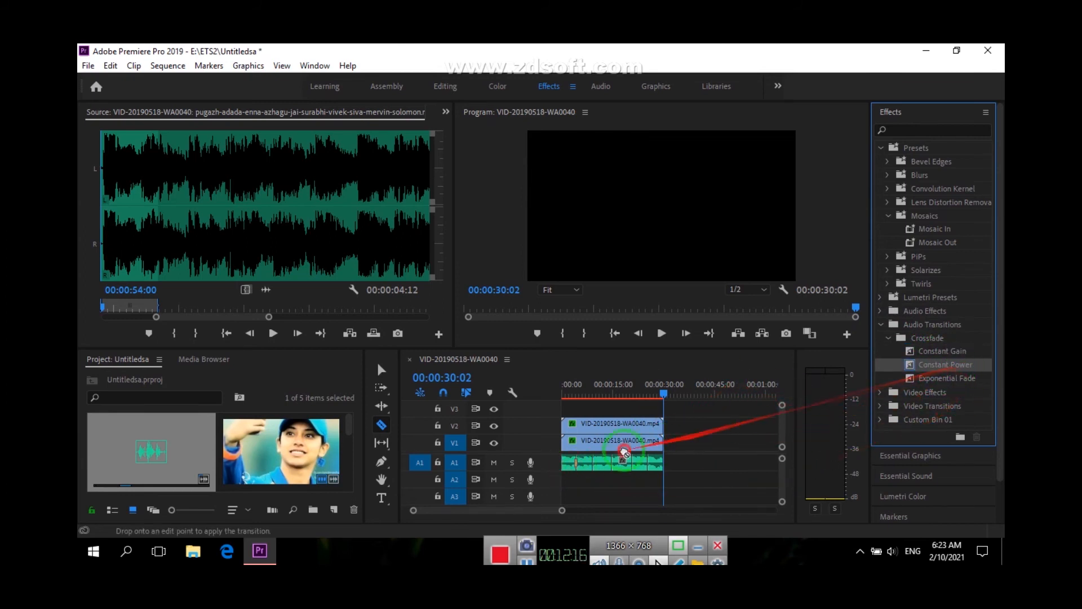
{"action": "left_click_drag", "start_coordinate": [916, 362], "coordinate": [630, 467]}
{"action": "left_click_drag", "start_coordinate": [977, 370], "coordinate": [651, 465]}
Play the last part of the sequence, and its opening up to 00:00:05:28, to check the audio crossfades
{"action": "left_click", "coordinate": [641, 389]}
{"action": "left_click", "coordinate": [662, 333]}
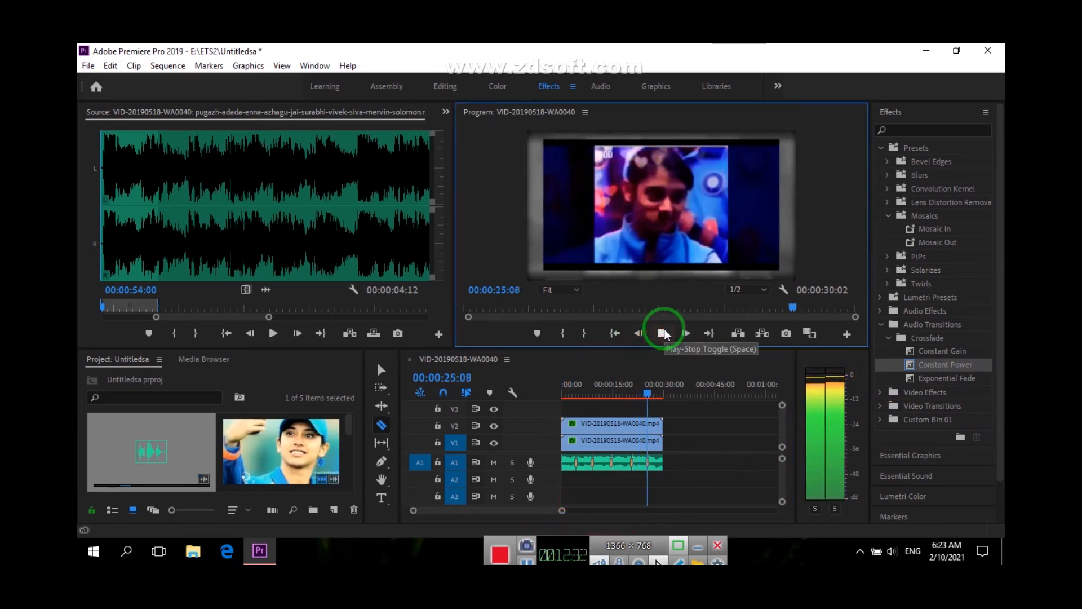
{"action": "left_click_drag", "start_coordinate": [663, 394], "coordinate": [560, 408]}
{"action": "left_click", "coordinate": [661, 331]}
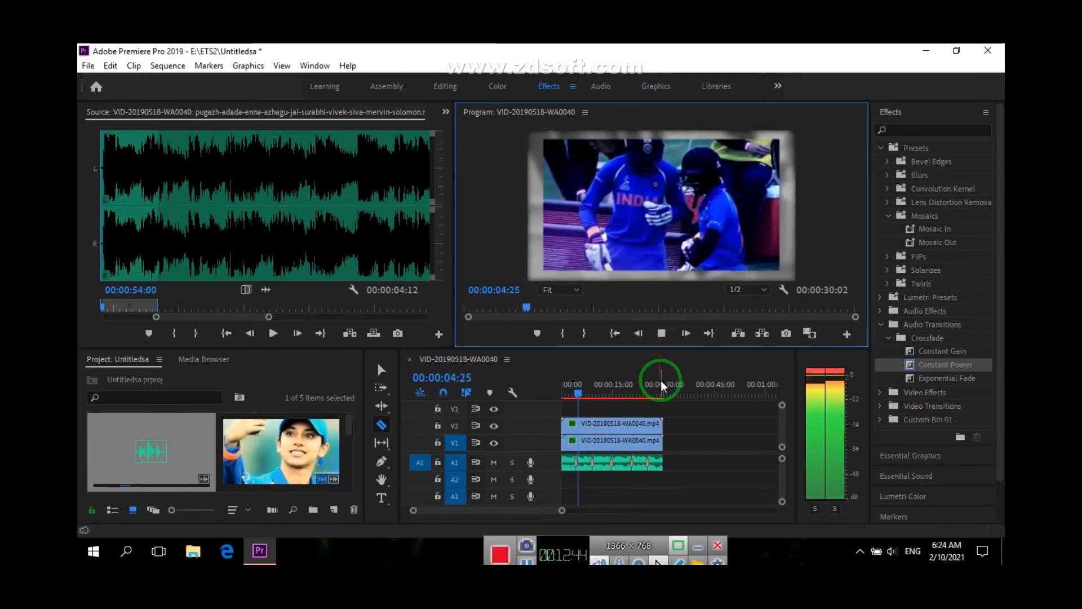
{"action": "left_click", "coordinate": [661, 334]}
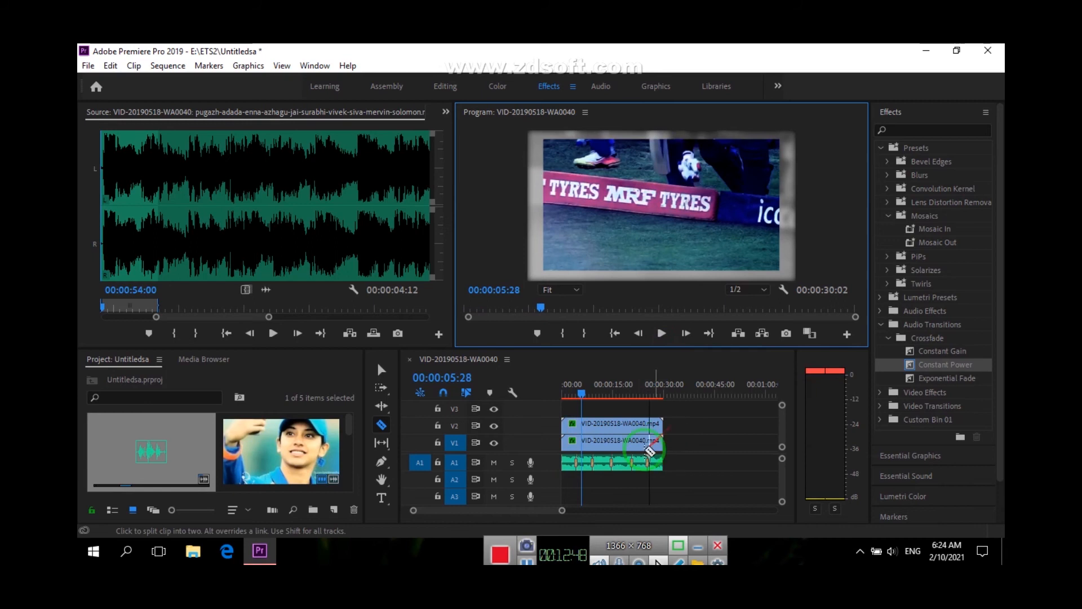
Select the fourth crossfade on A1 with the Selection tool and play the sequence from its start
{"action": "left_click", "coordinate": [381, 370]}
{"action": "left_click", "coordinate": [646, 471]}
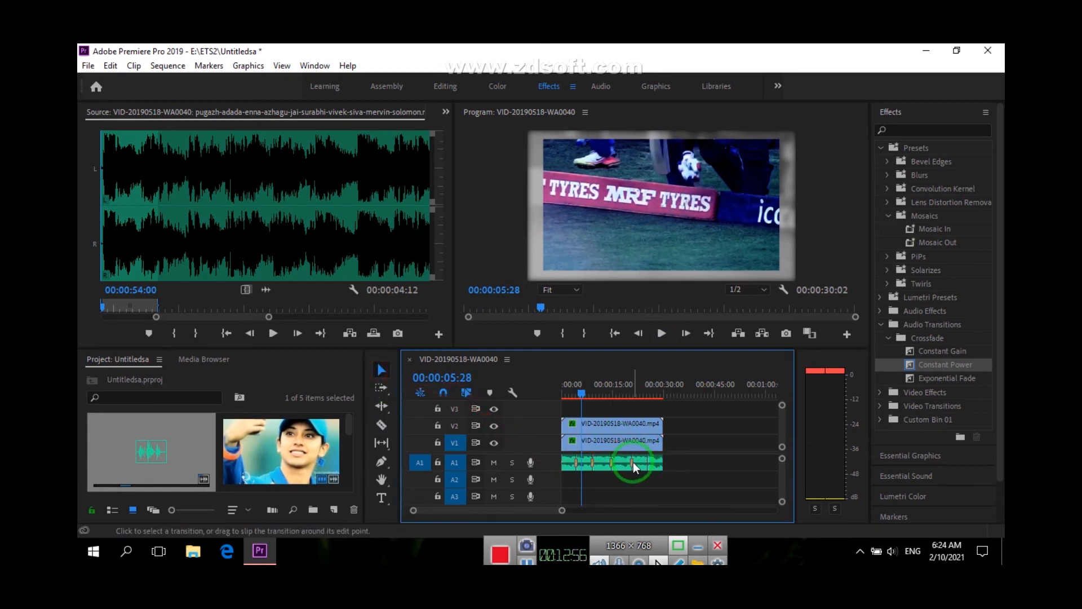
{"action": "left_click", "coordinate": [527, 560]}
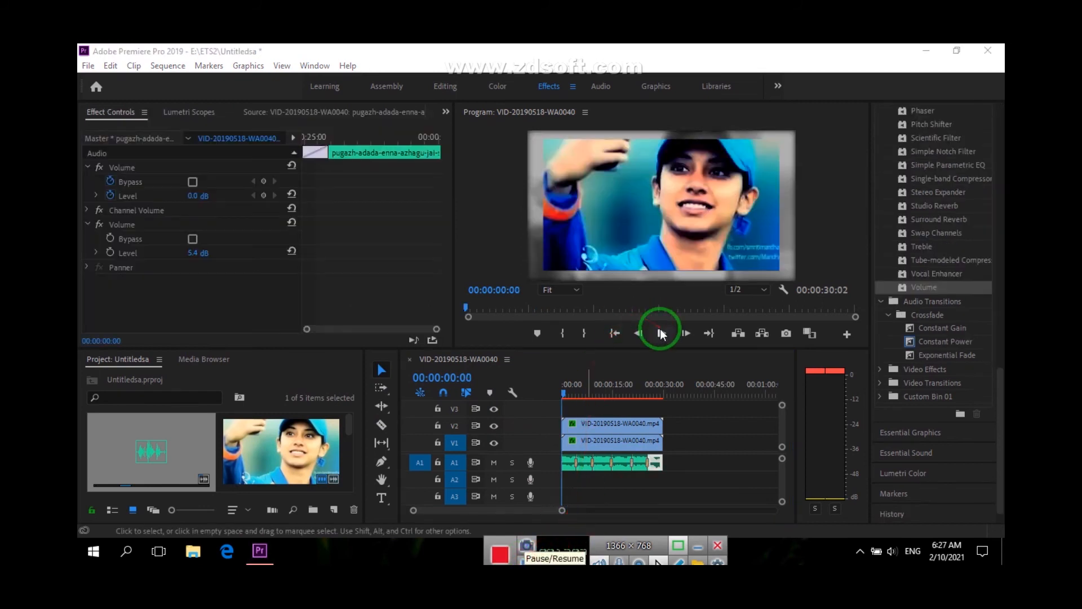
{"action": "left_click", "coordinate": [660, 333]}
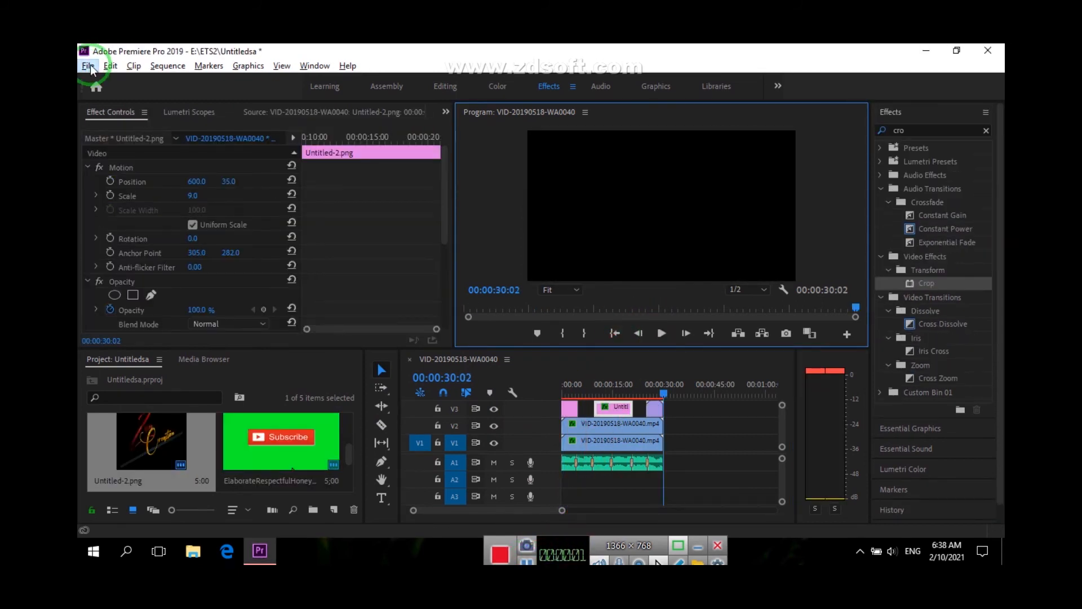
Set the sequence's media export to H.264 with the YouTube 1080p Full HD preset and preview its first frame
{"action": "left_click", "coordinate": [88, 67]}
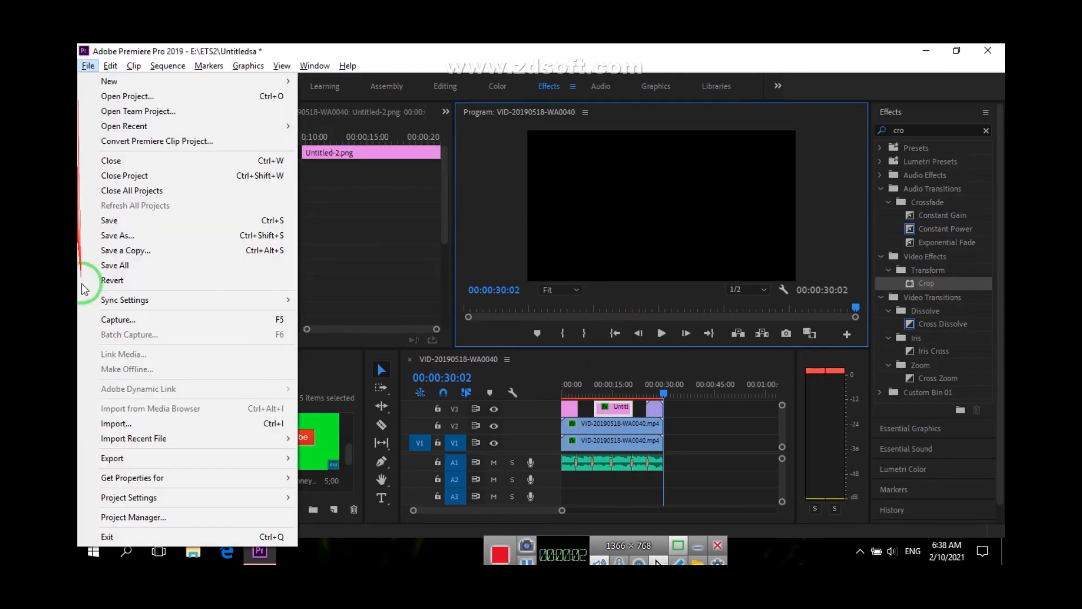
{"action": "mouse_move", "coordinate": [262, 461]}
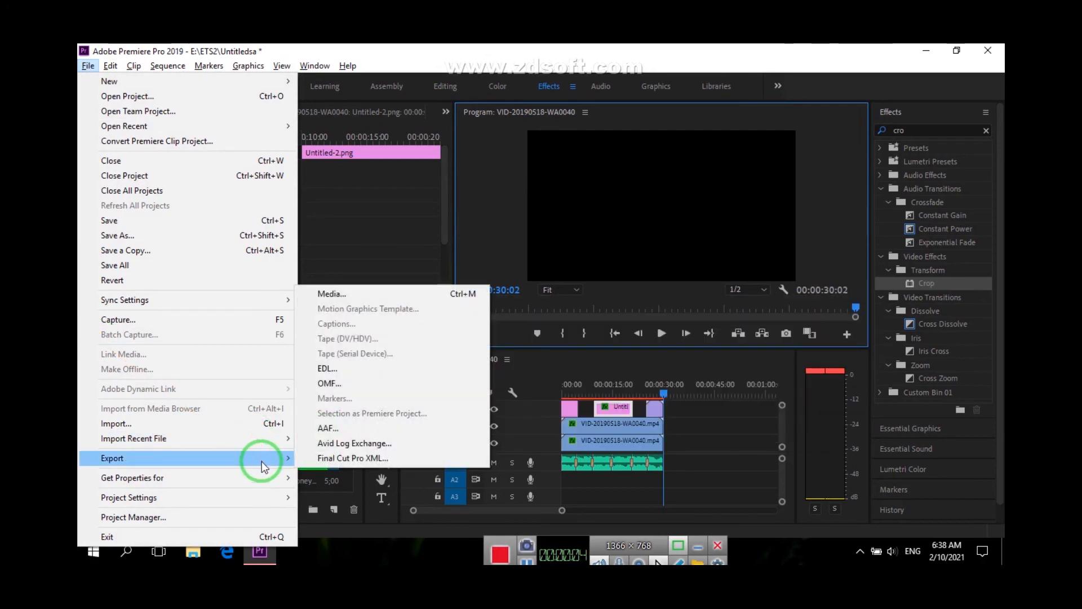
{"action": "left_click", "coordinate": [446, 295]}
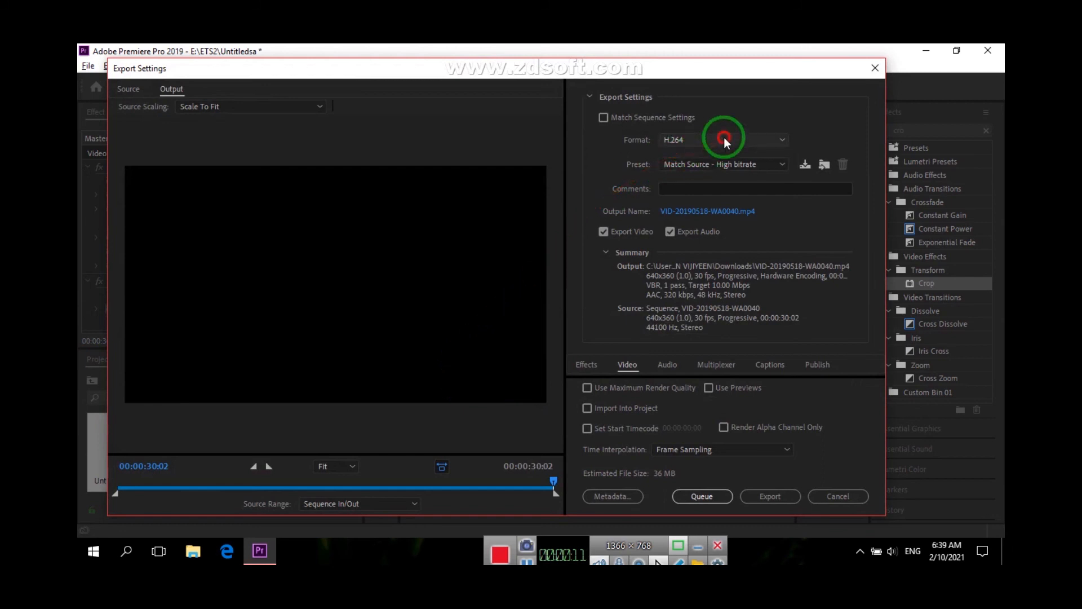
{"action": "left_click", "coordinate": [724, 138]}
{"action": "left_click", "coordinate": [725, 141]}
{"action": "left_click", "coordinate": [734, 163]}
{"action": "scroll", "coordinate": [705, 502], "scroll_direction": "down", "scroll_amount": 4}
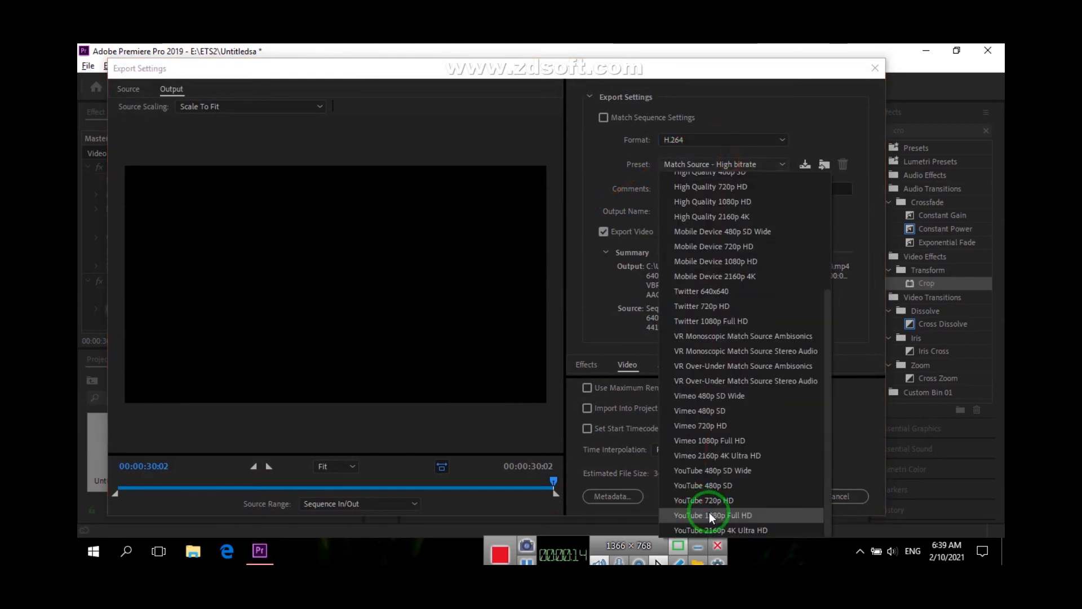
{"action": "left_click", "coordinate": [710, 515]}
{"action": "left_click", "coordinate": [769, 166]}
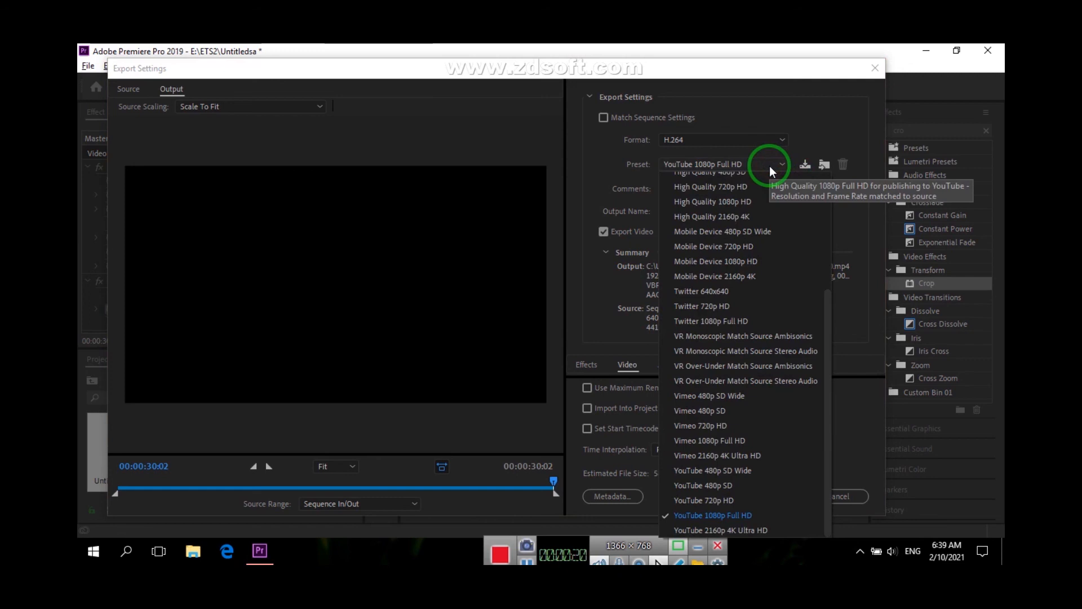
{"action": "left_click", "coordinate": [770, 166]}
{"action": "left_click", "coordinate": [770, 497]}
{"action": "left_click_drag", "start_coordinate": [552, 483], "coordinate": [117, 482]}
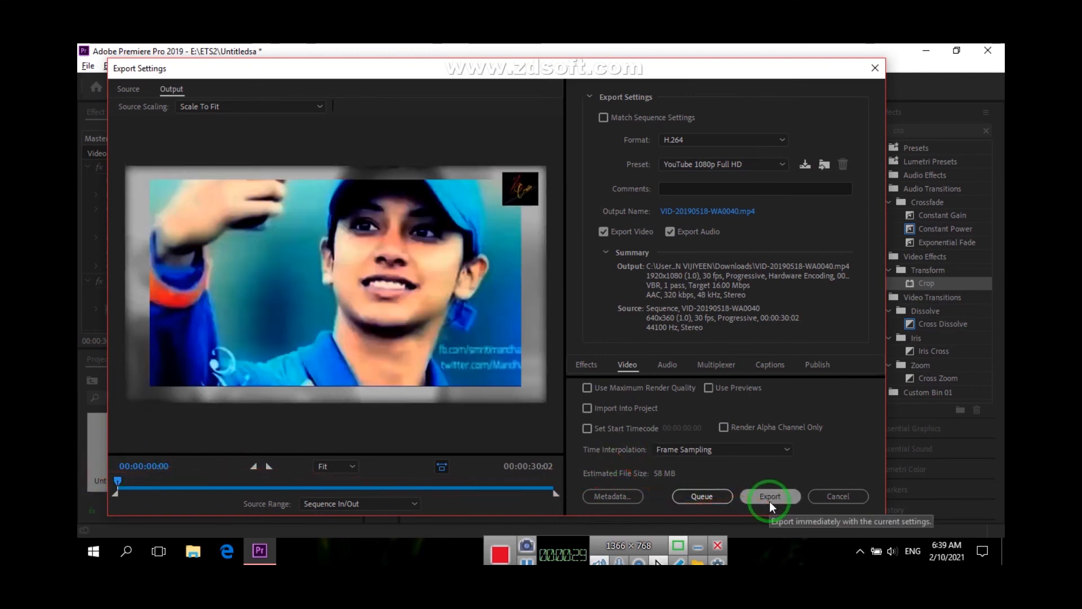
{"action": "left_click", "coordinate": [823, 165]}
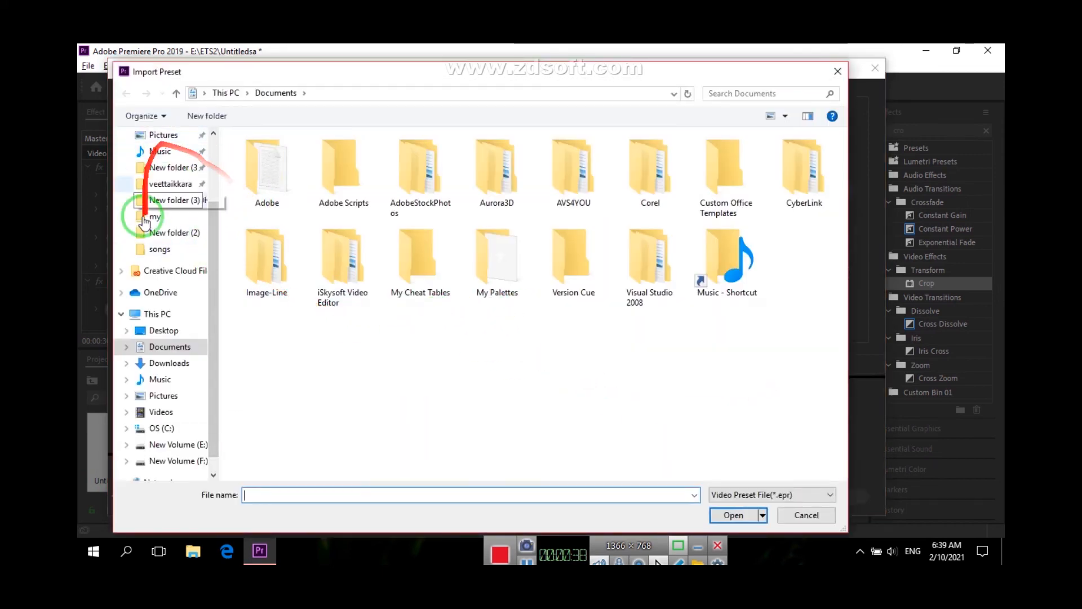
{"action": "left_click", "coordinate": [160, 330]}
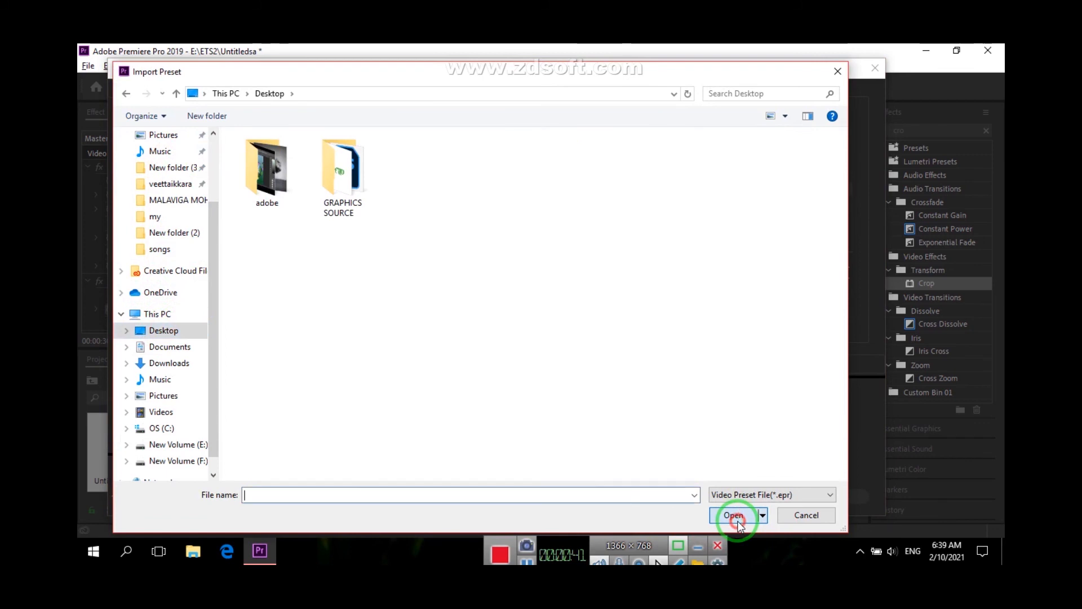
{"action": "left_click", "coordinate": [394, 495]}
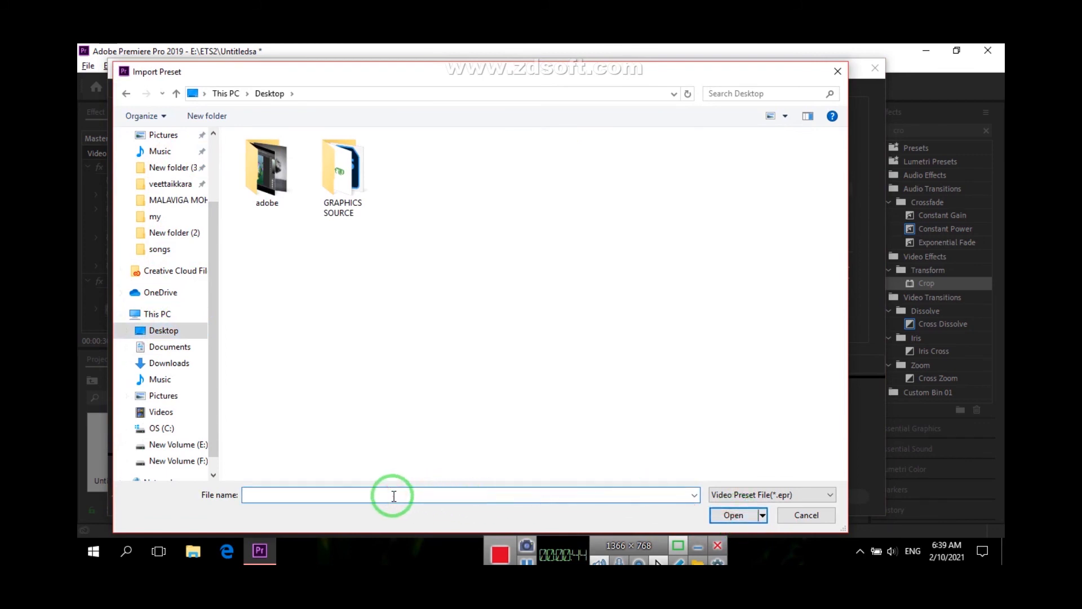
{"action": "type", "text": "sm"}
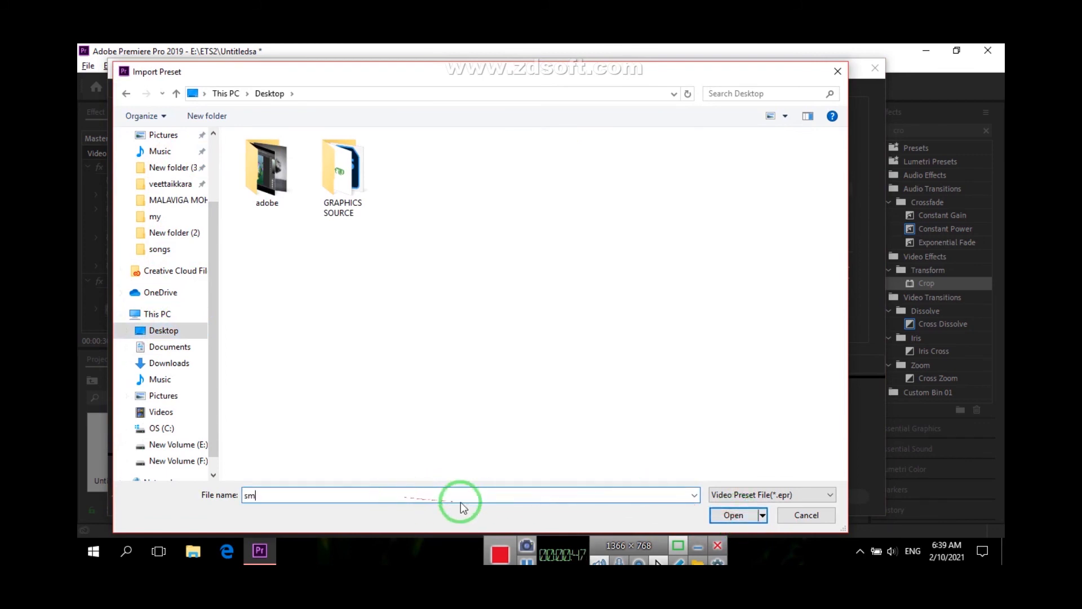
{"action": "left_click", "coordinate": [735, 515]}
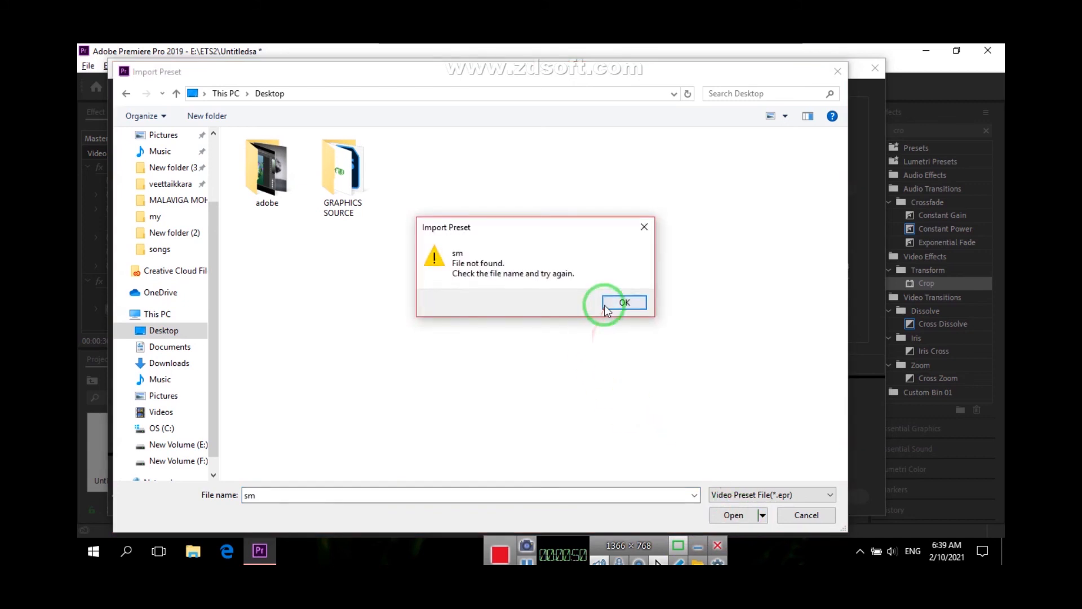
{"action": "left_click", "coordinate": [614, 304]}
{"action": "double_click", "coordinate": [345, 184]}
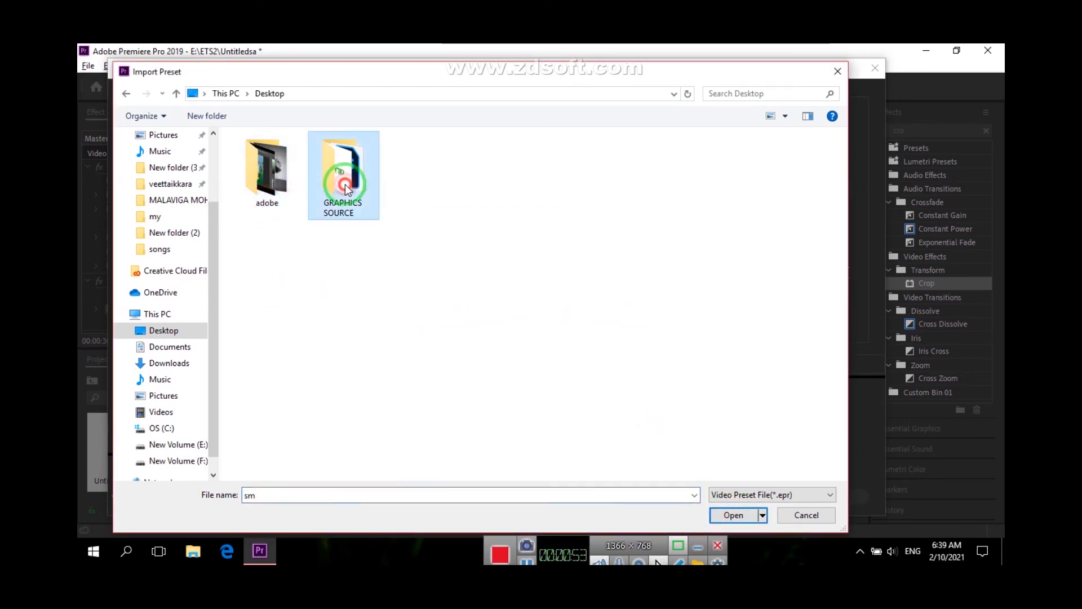
{"action": "double_click", "coordinate": [450, 296]}
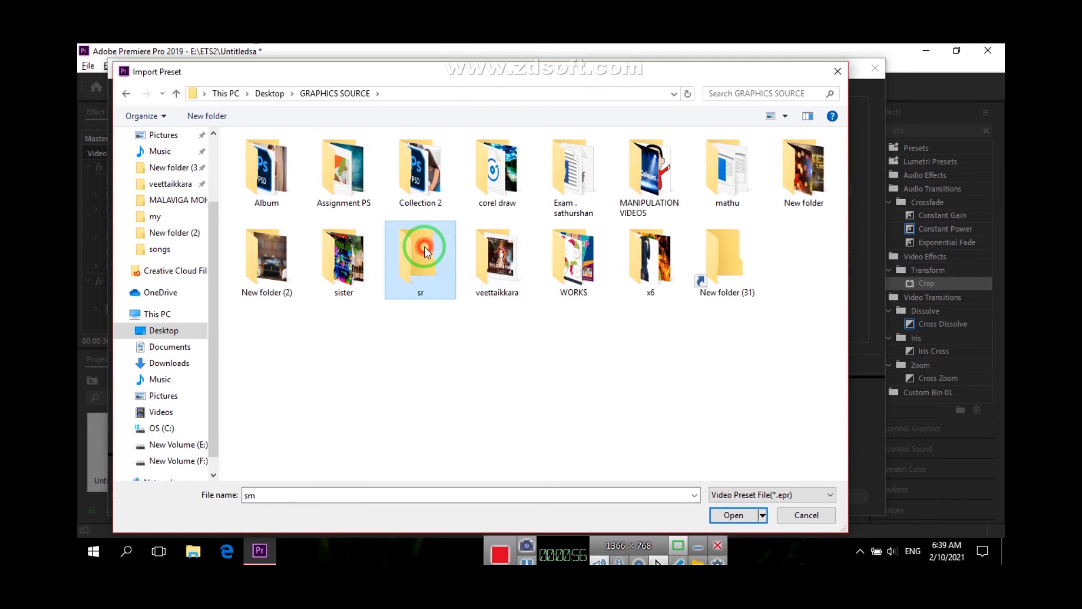
{"action": "left_click", "coordinate": [838, 71]}
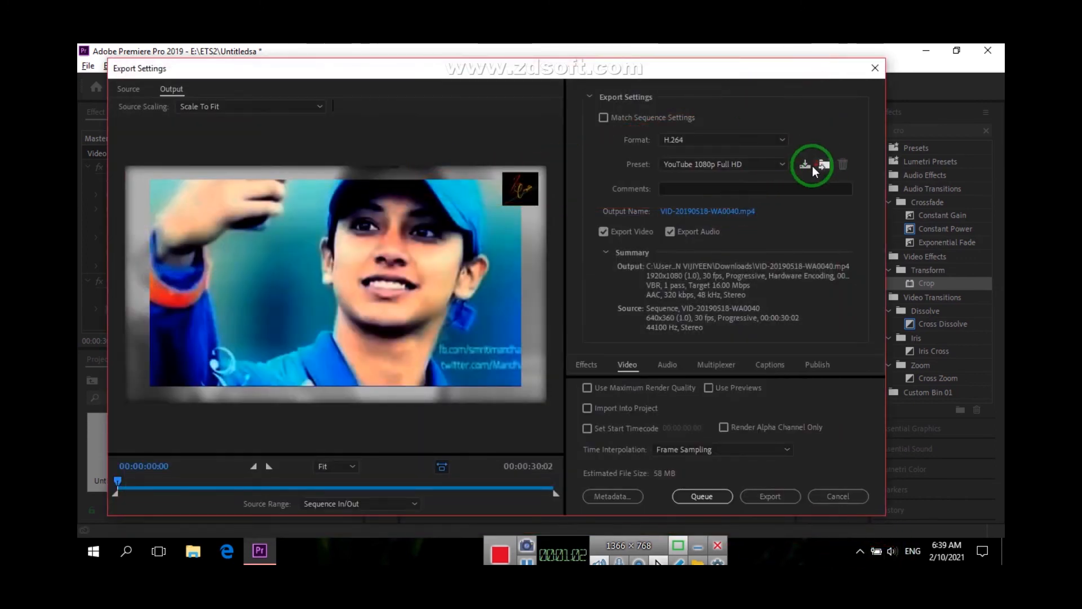
Set the output file to sm.mp4 in the sr folder inside GRAPHICS SOURCE on the Desktop and start the export
{"action": "left_click", "coordinate": [714, 212]}
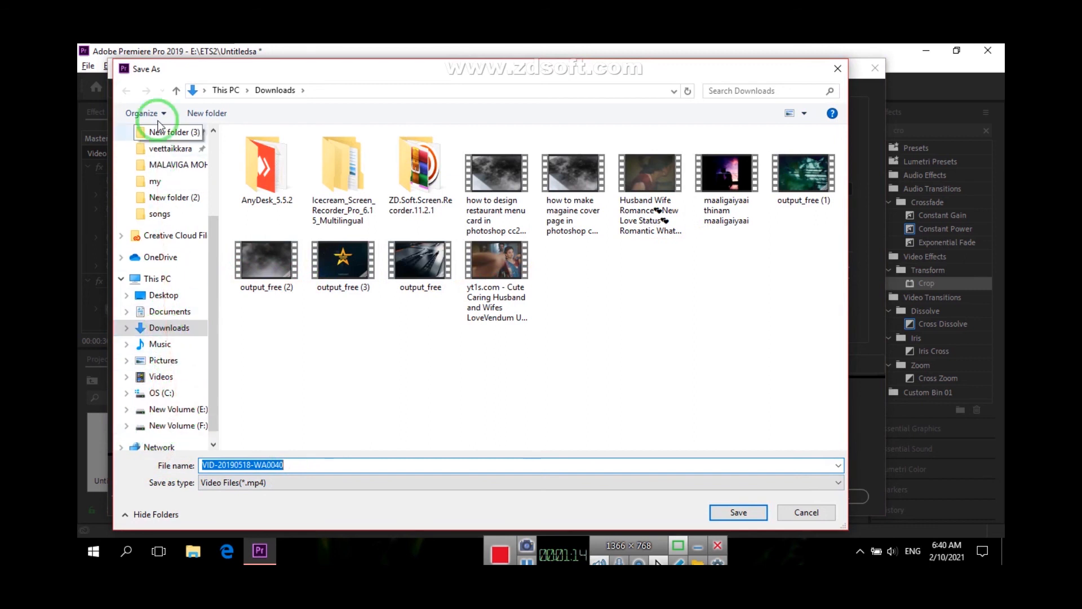
{"action": "scroll", "coordinate": [140, 282], "scroll_direction": "down", "scroll_amount": 1}
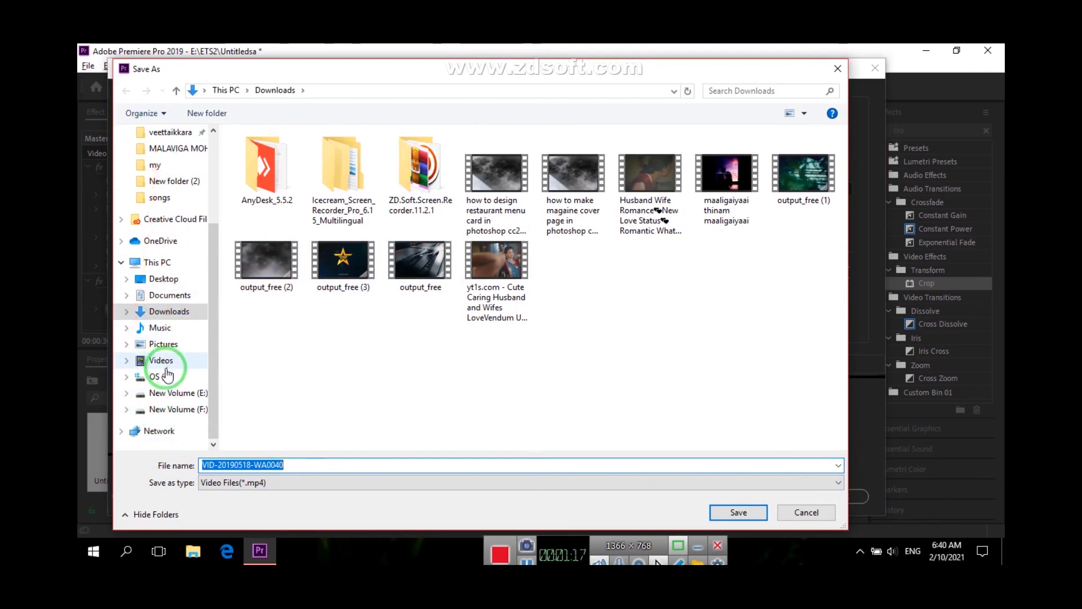
{"action": "left_click", "coordinate": [164, 278]}
{"action": "left_click", "coordinate": [356, 193]}
{"action": "double_click", "coordinate": [357, 193]}
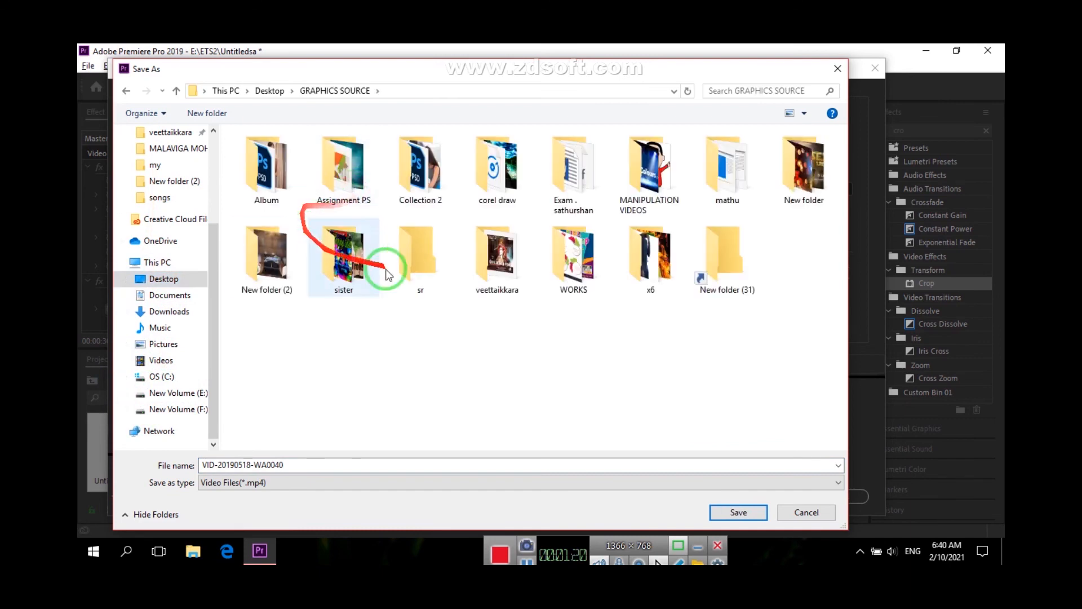
{"action": "double_click", "coordinate": [397, 254]}
{"action": "left_click", "coordinate": [309, 468]}
{"action": "type", "text": "sm"}
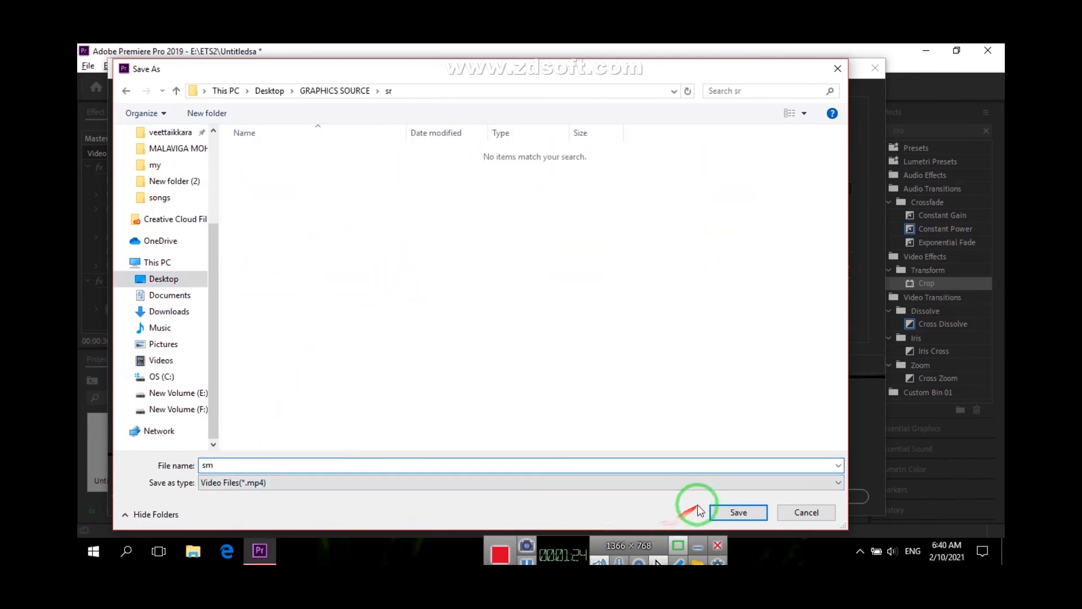
{"action": "left_click", "coordinate": [733, 516]}
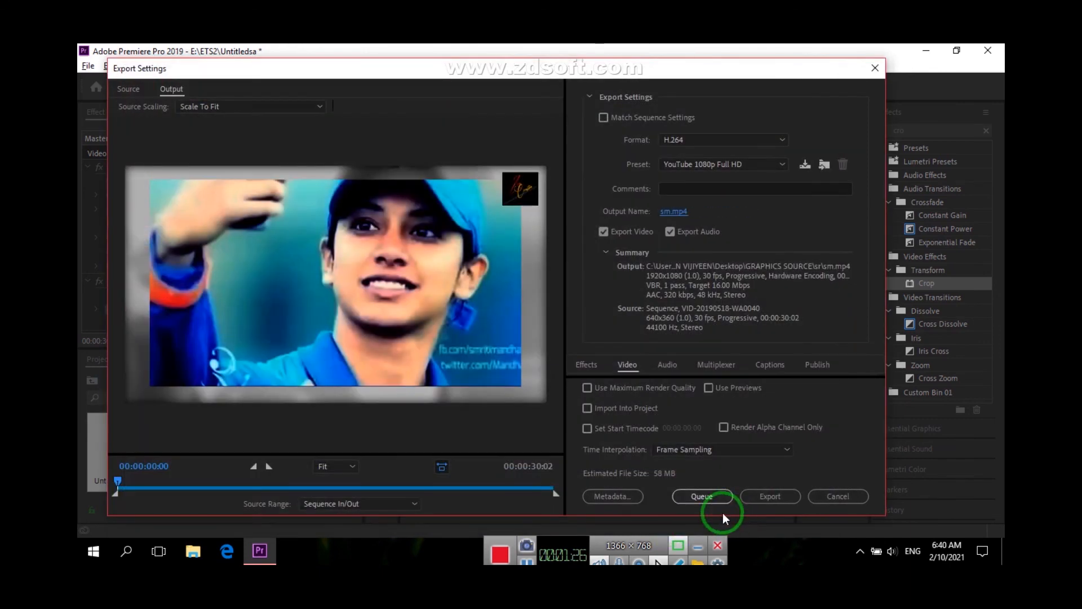
{"action": "left_click", "coordinate": [770, 496]}
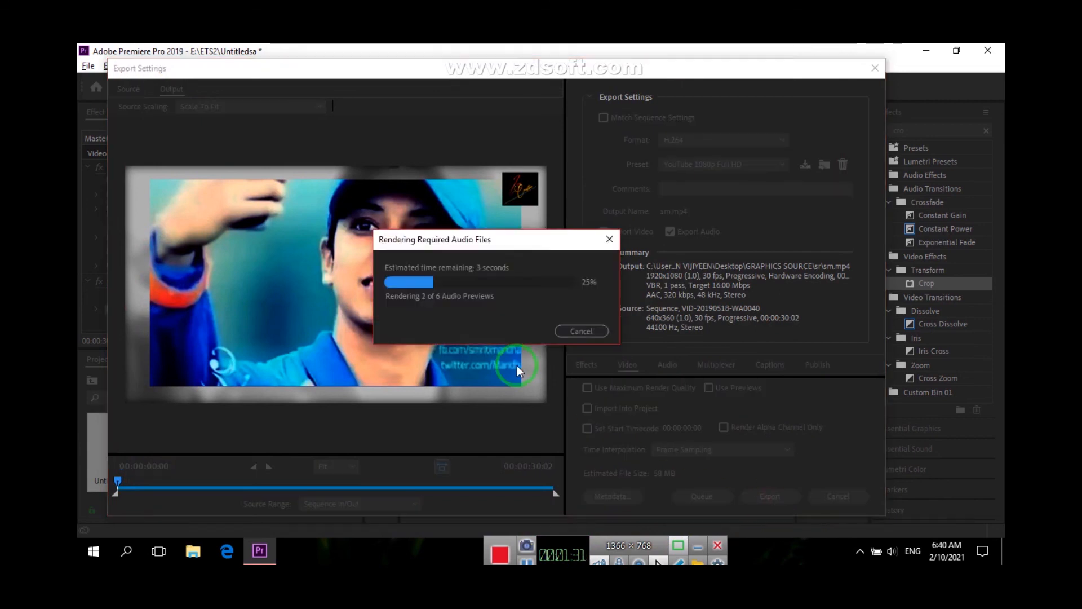